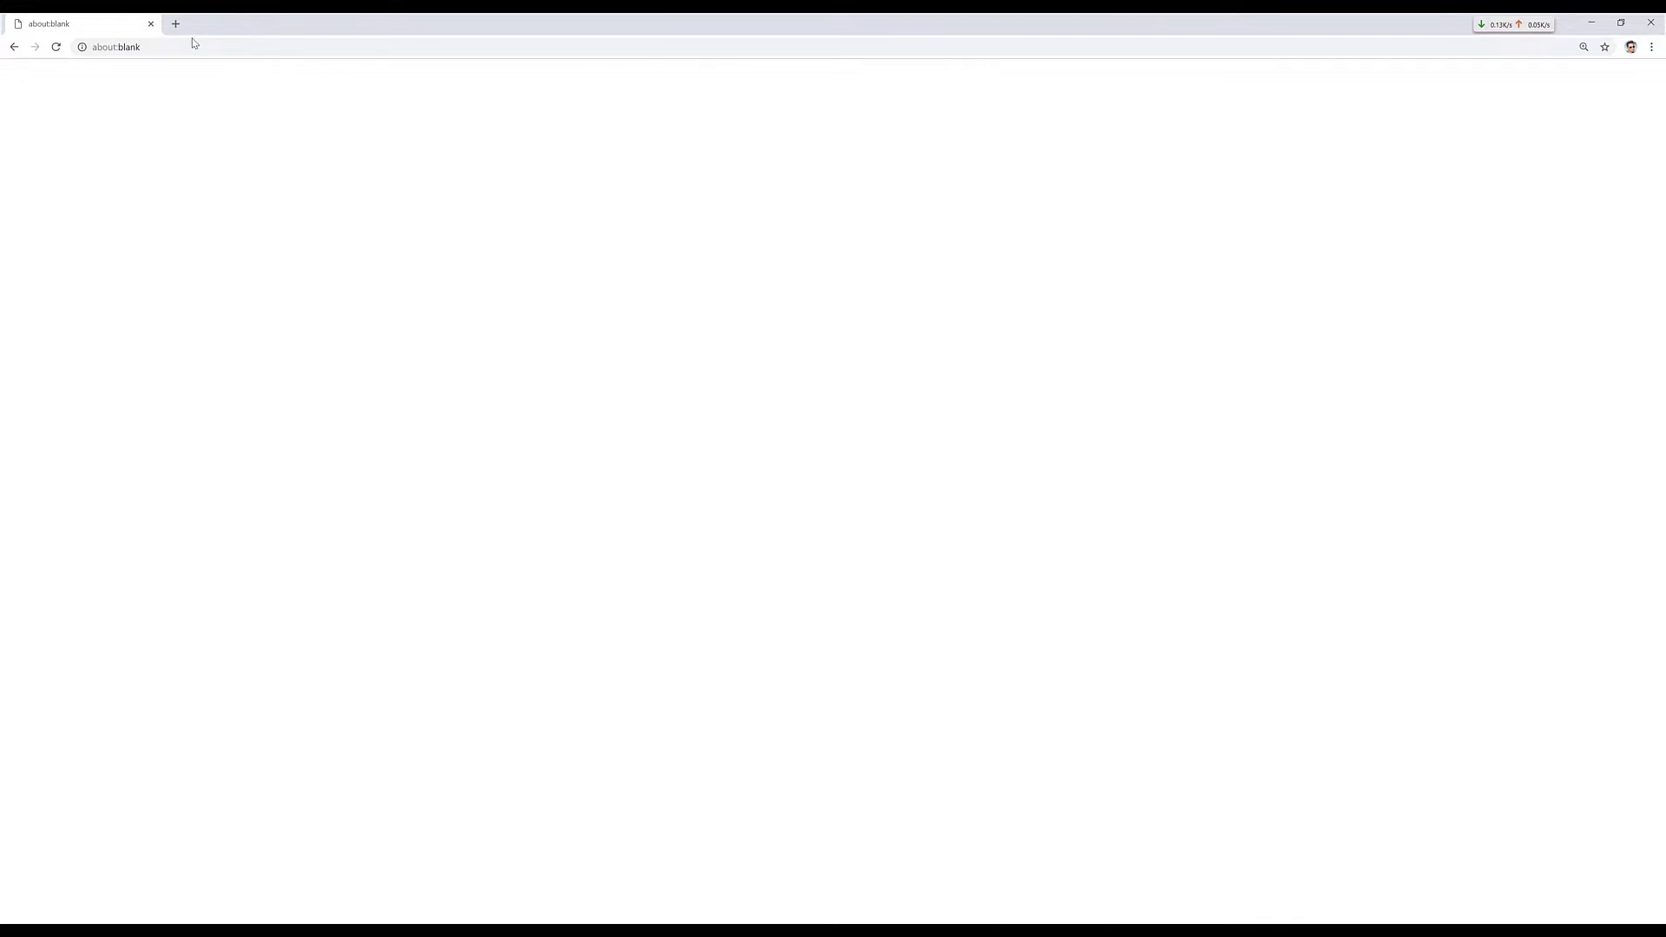
pyautogui.click(193, 44)
pyautogui.write('https://github.com/tmk/tmk_keyboard')
pyautogui.press('Return')
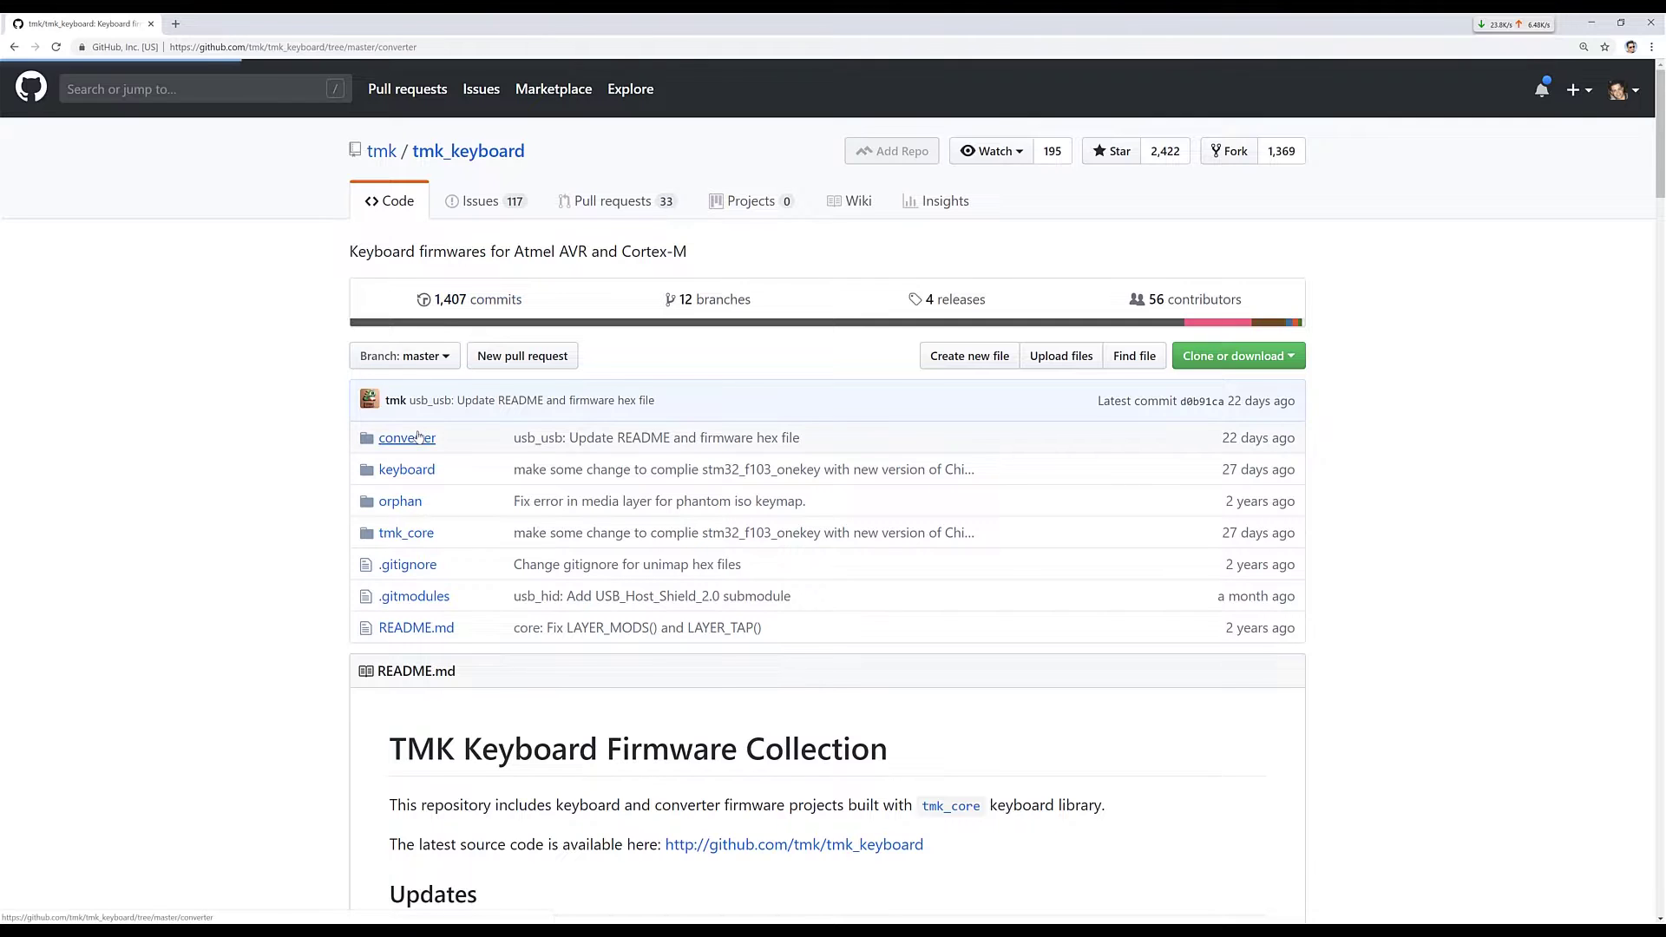
pyautogui.click(408, 398)
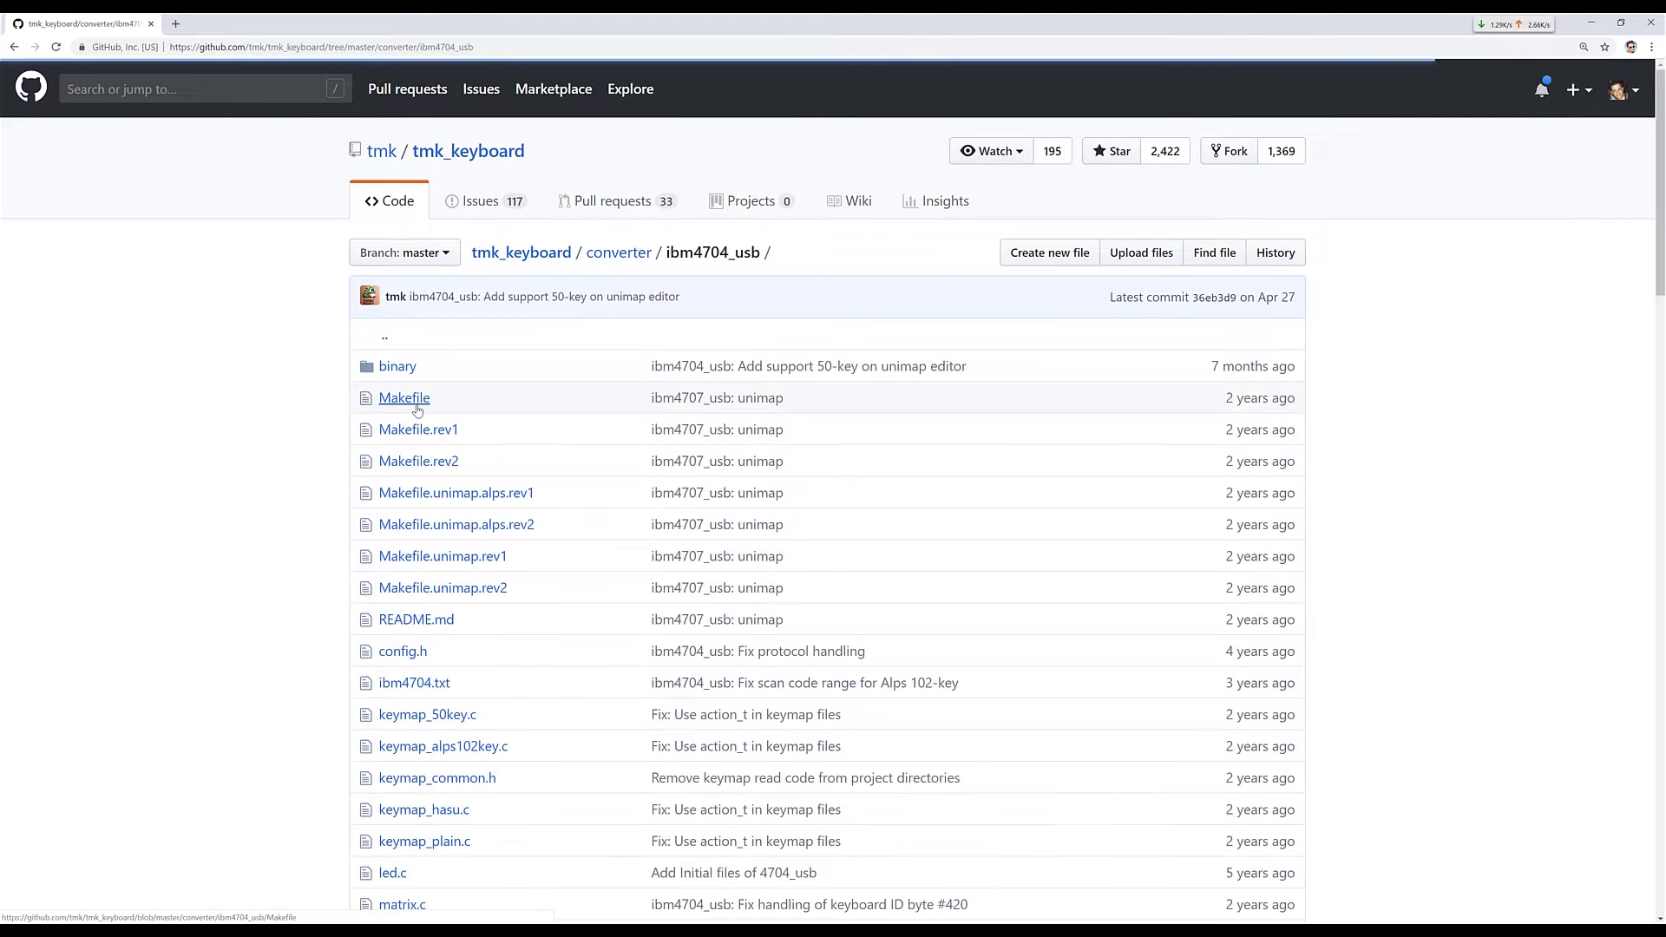
# Step: Examine the IBM 4704 converter README, highlighting the DSUB-9 connector pinout and its DATA and CLOCK lines
pyautogui.scroll(-8, 577, 640)
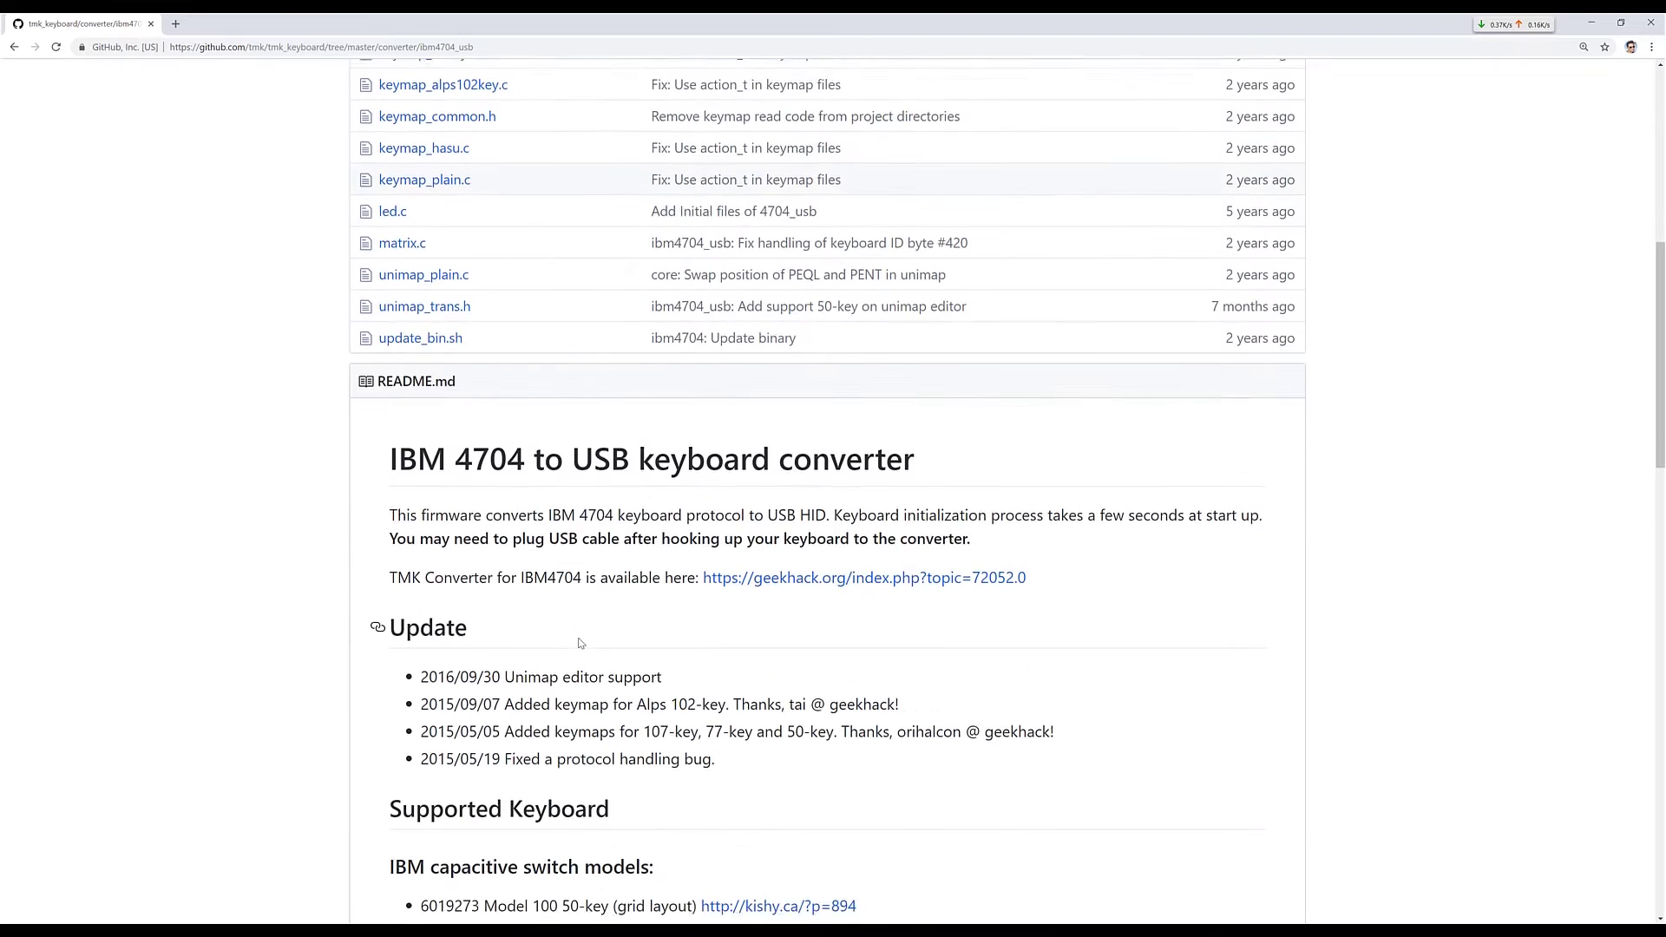
pyautogui.scroll(-11, 579, 642)
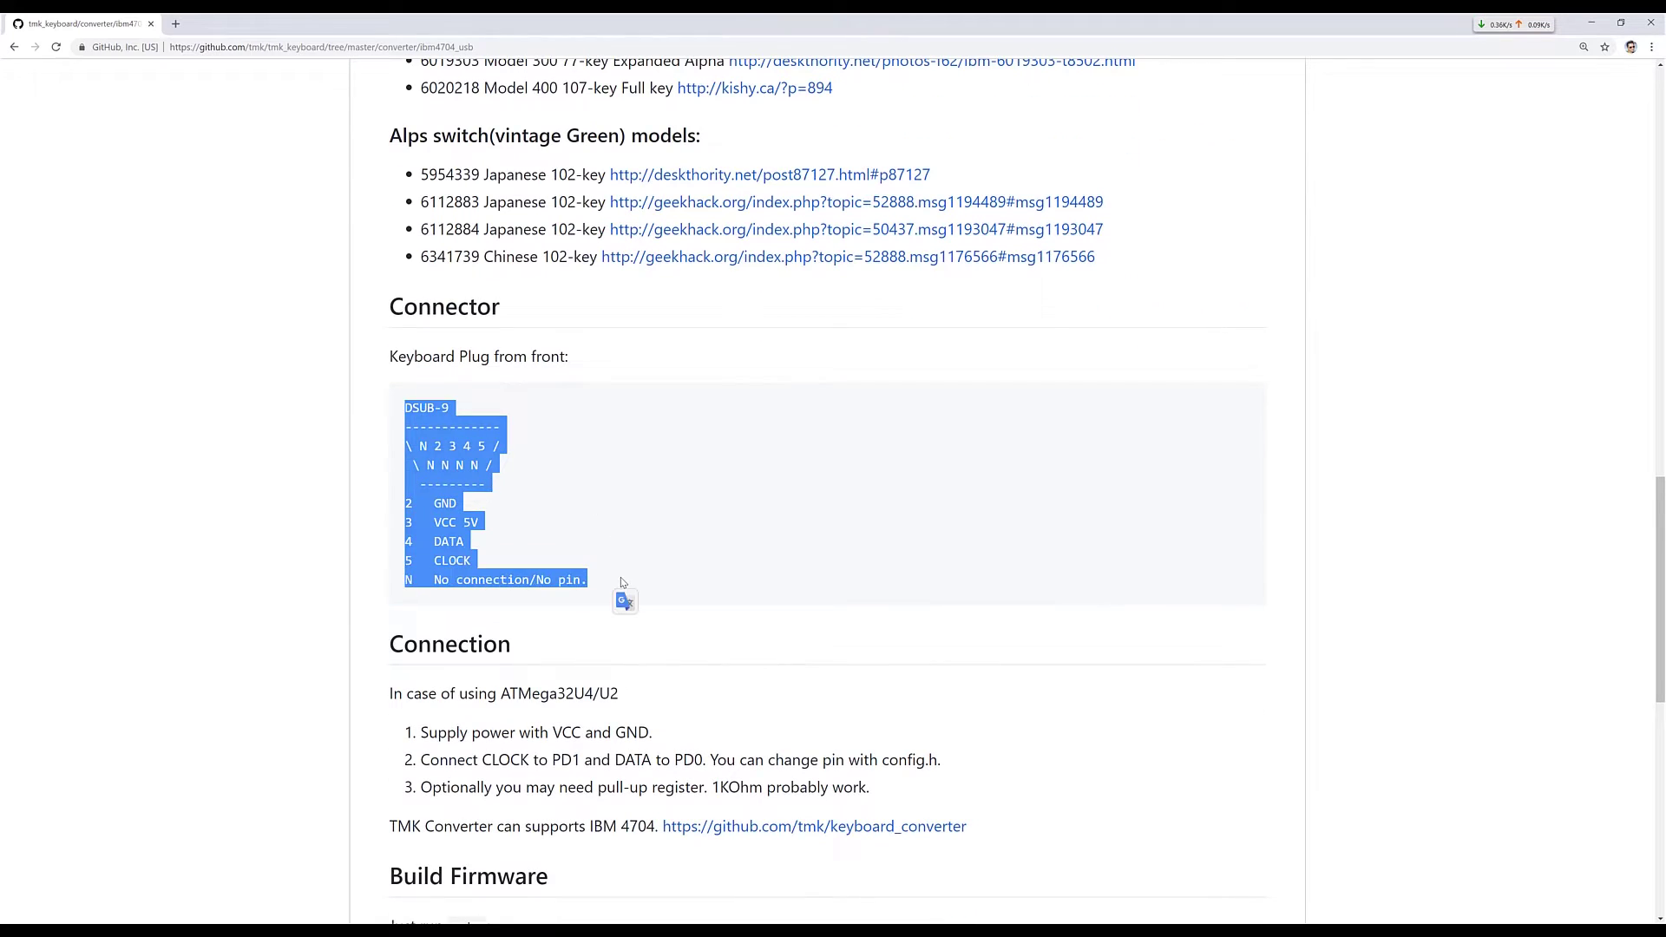
pyautogui.click(442, 503)
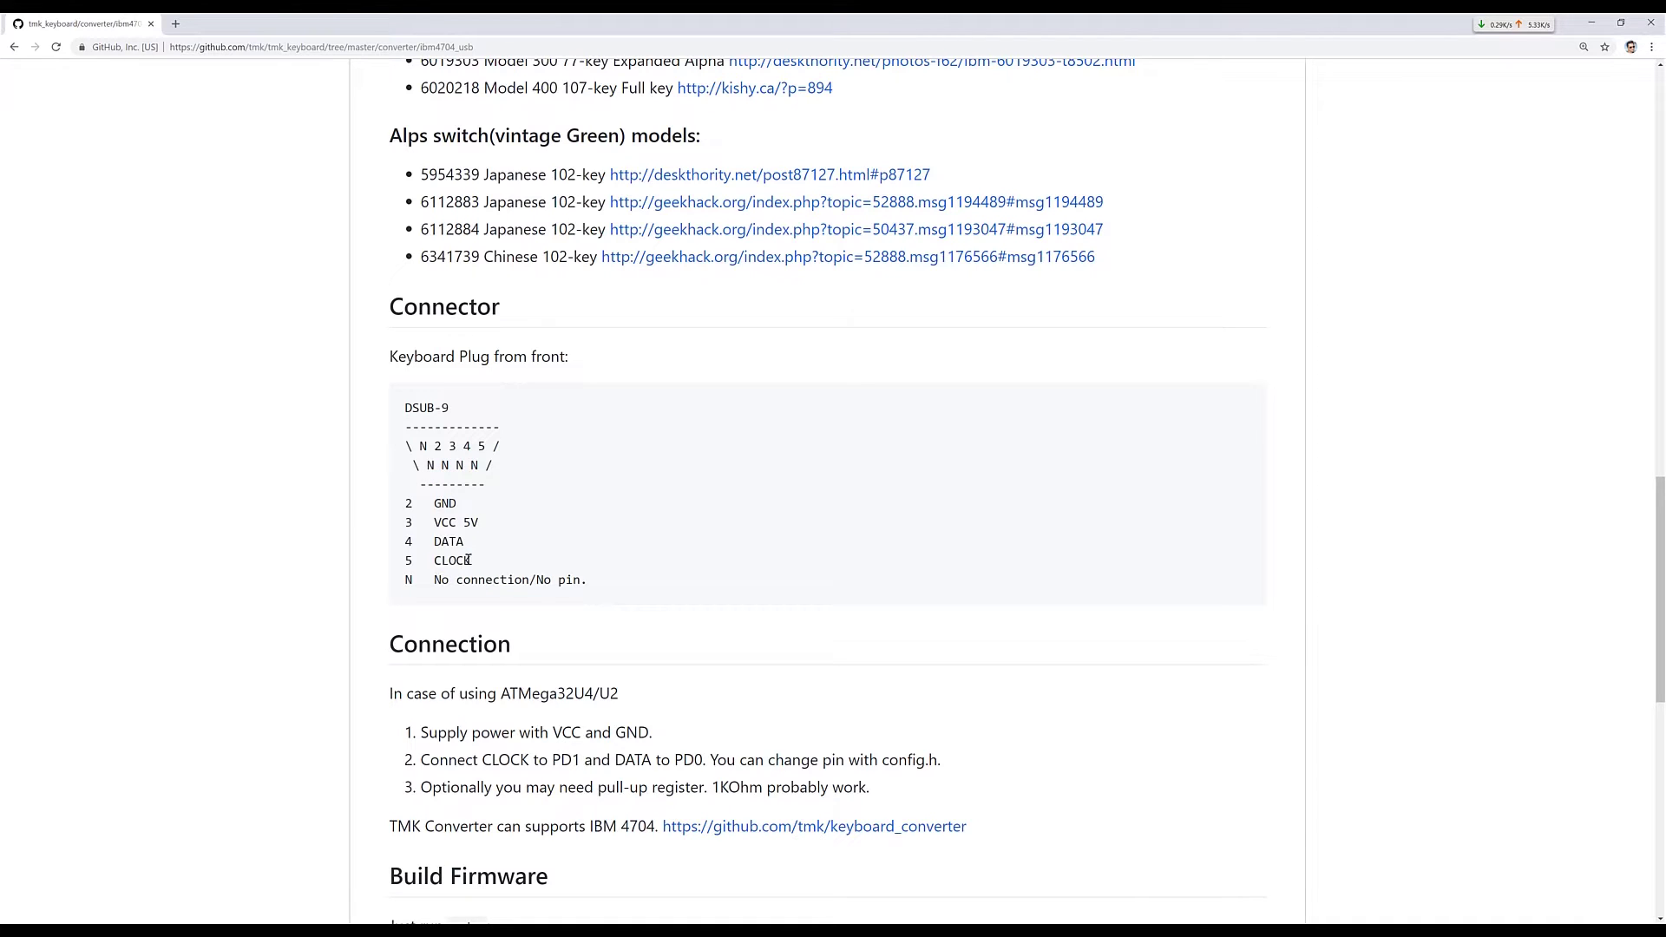
pyautogui.moveTo(469, 561); pyautogui.dragTo(434, 541)
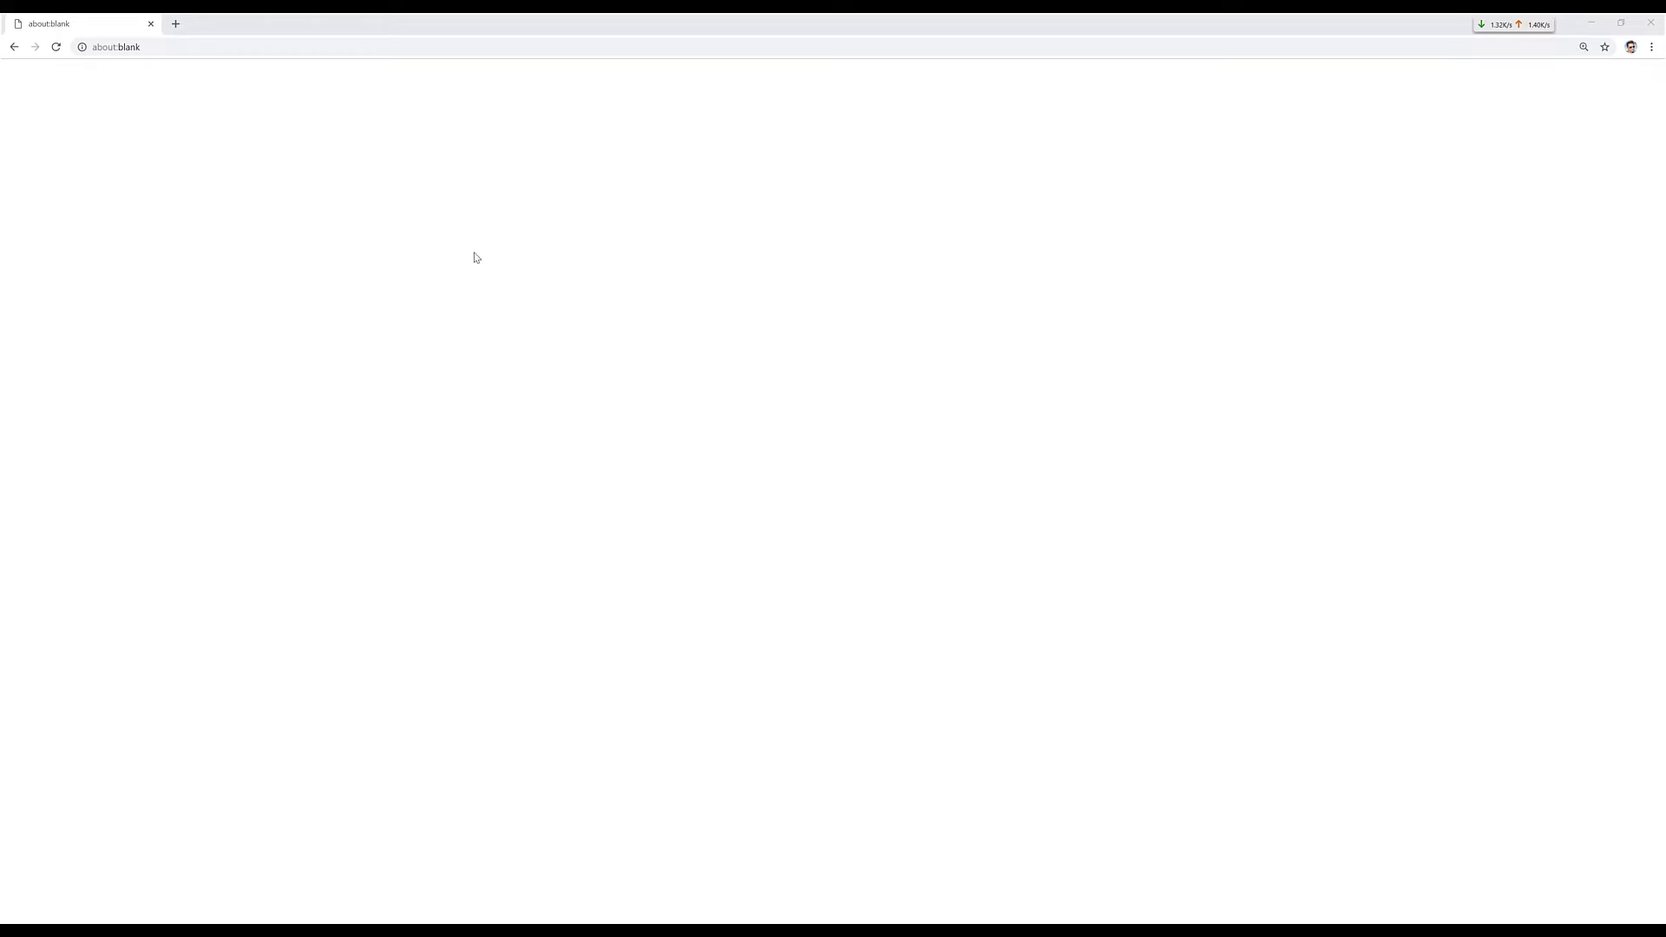
pyautogui.click(352, 47)
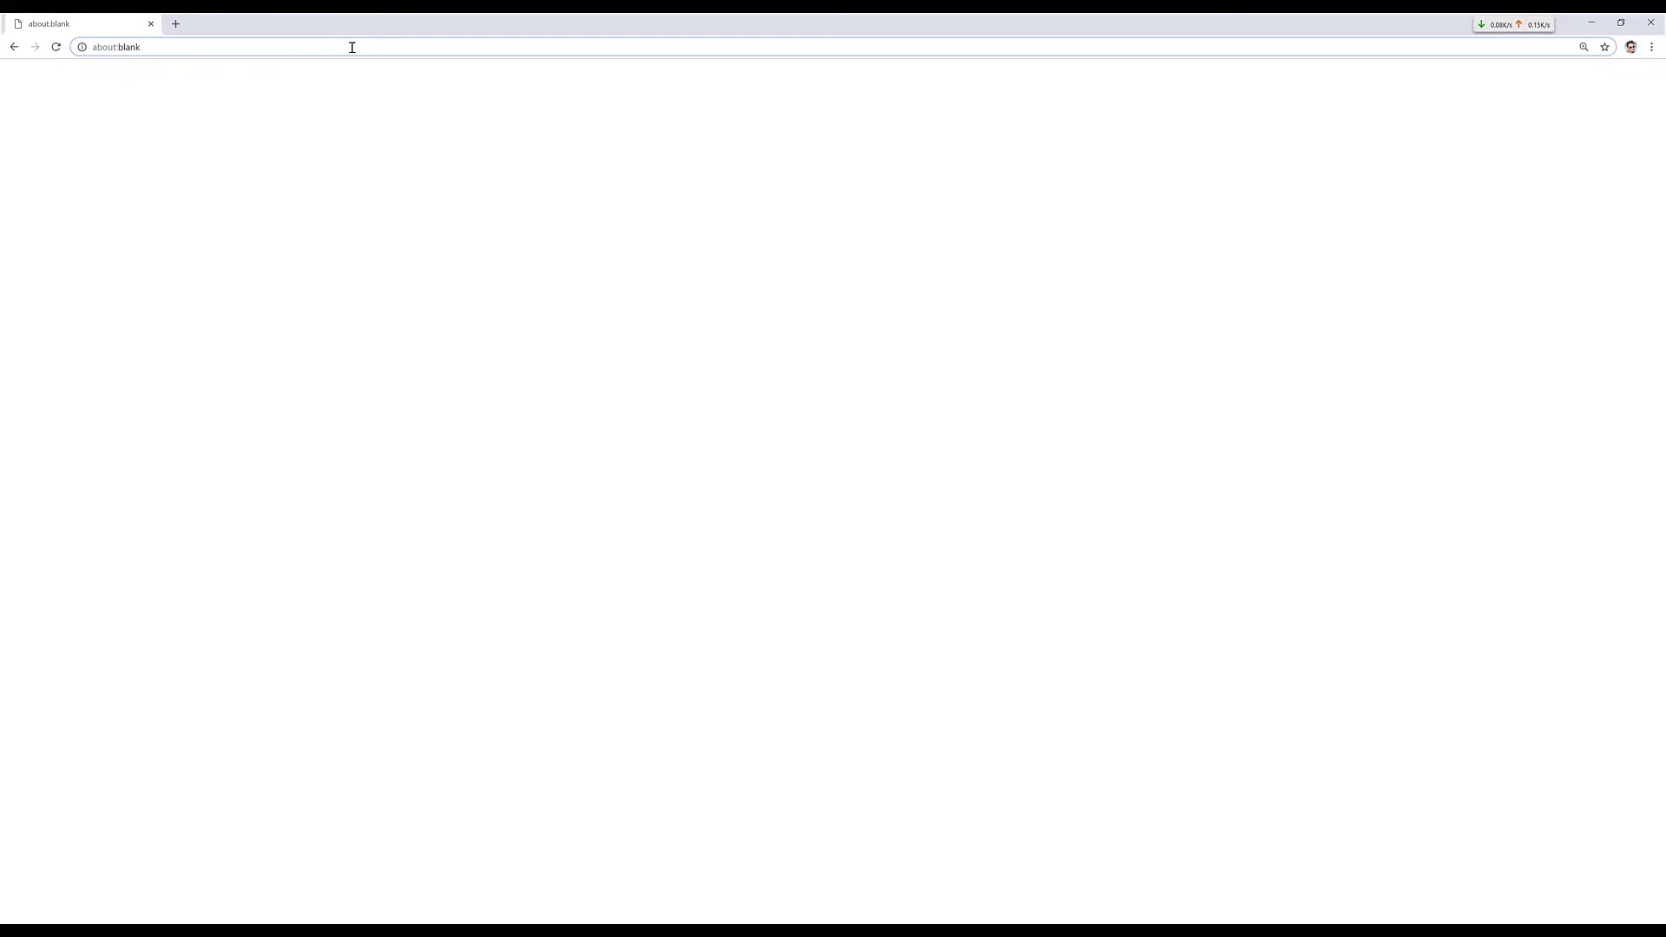
pyautogui.write('http://www.tmk-kbd.com/tmk_keyboard/editor/')
pyautogui.press('Return')
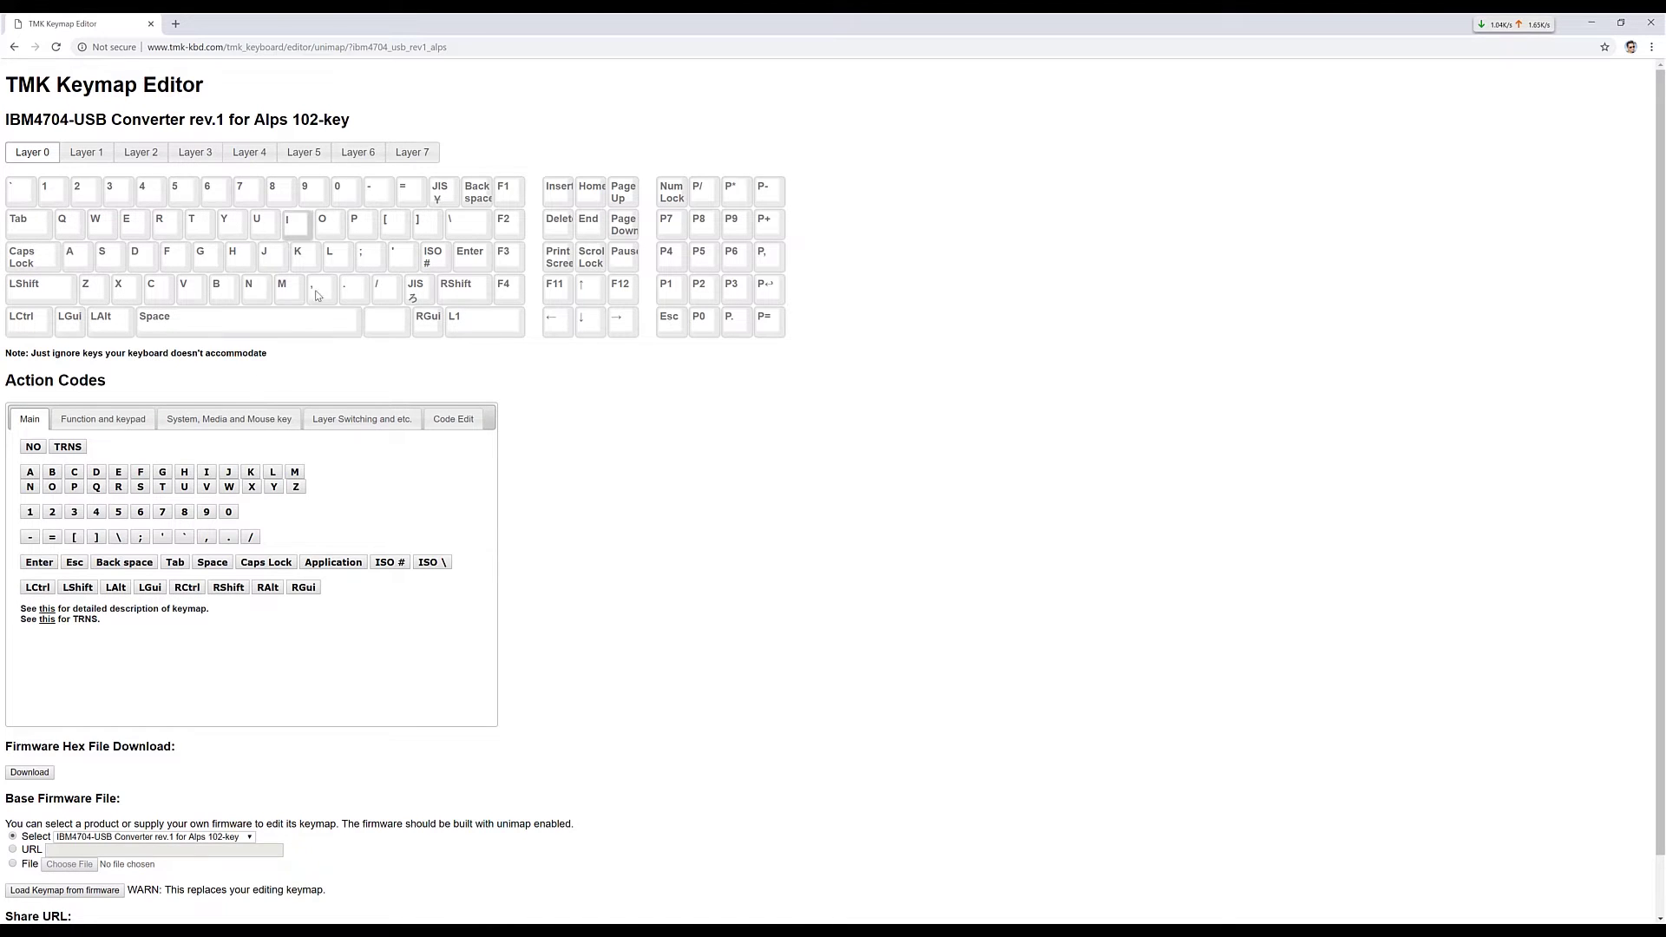
pyautogui.moveTo(324, 333); pyautogui.dragTo(365, 371)
pyautogui.scroll(-1, 616, 559)
pyautogui.click(41, 710)
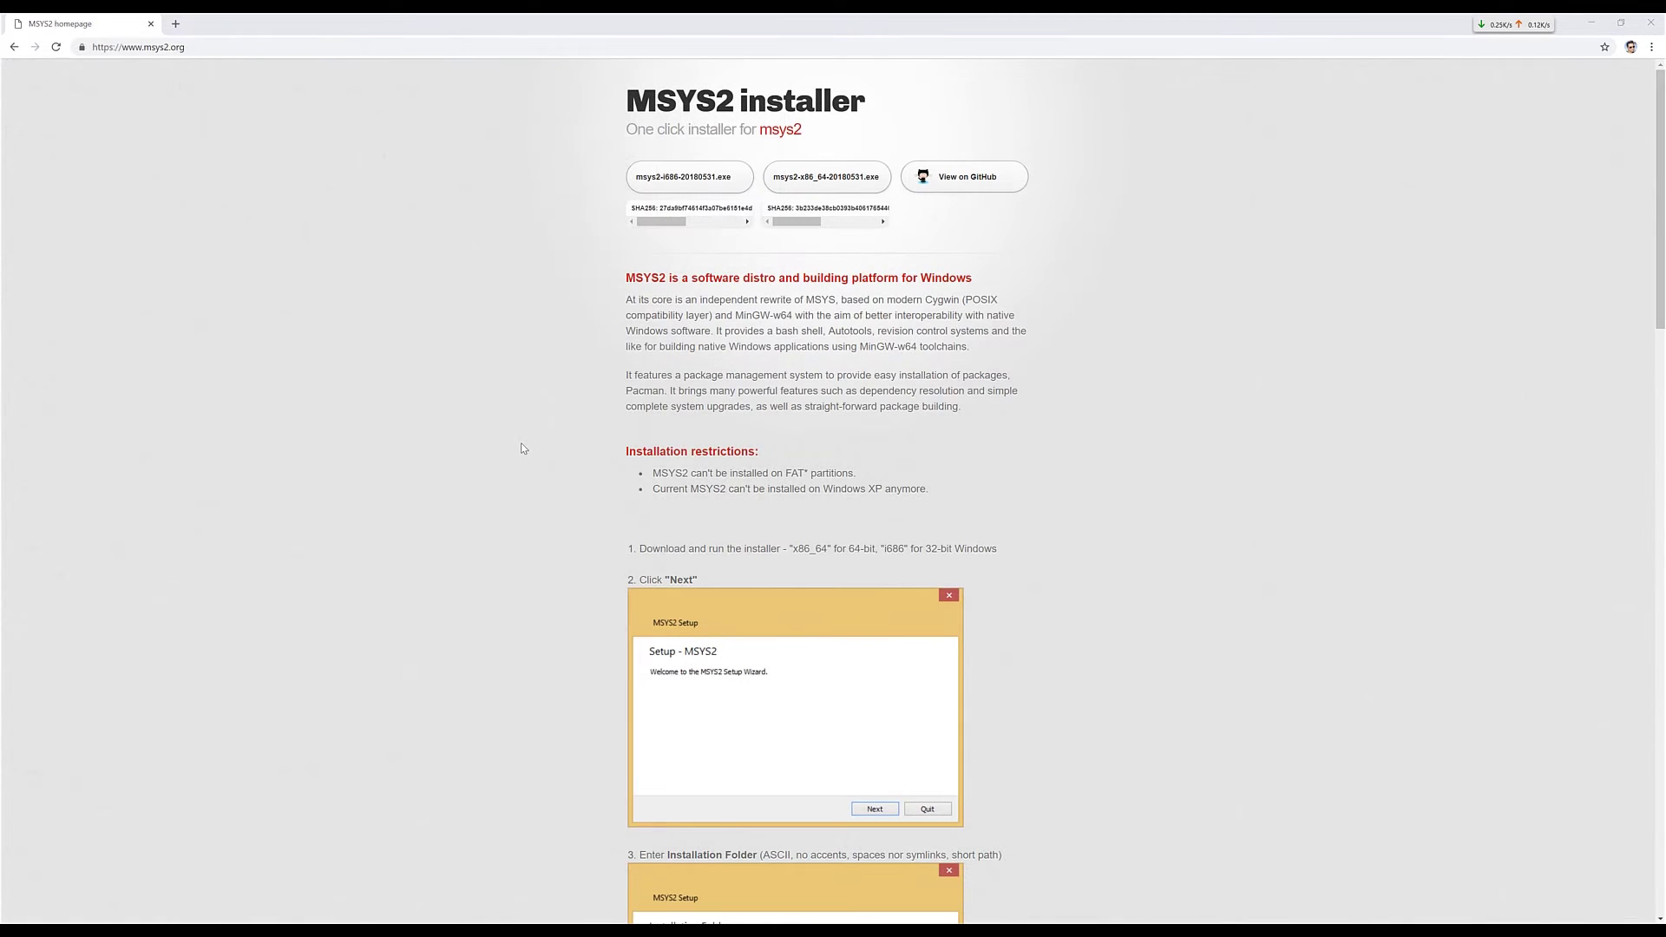
# Step: Download the 64-bit MSYS2 installer msys2-x86_64-20180531.exe and complete its setup wizard, running MSYS2 on finish
pyautogui.doubleClick(669, 105)
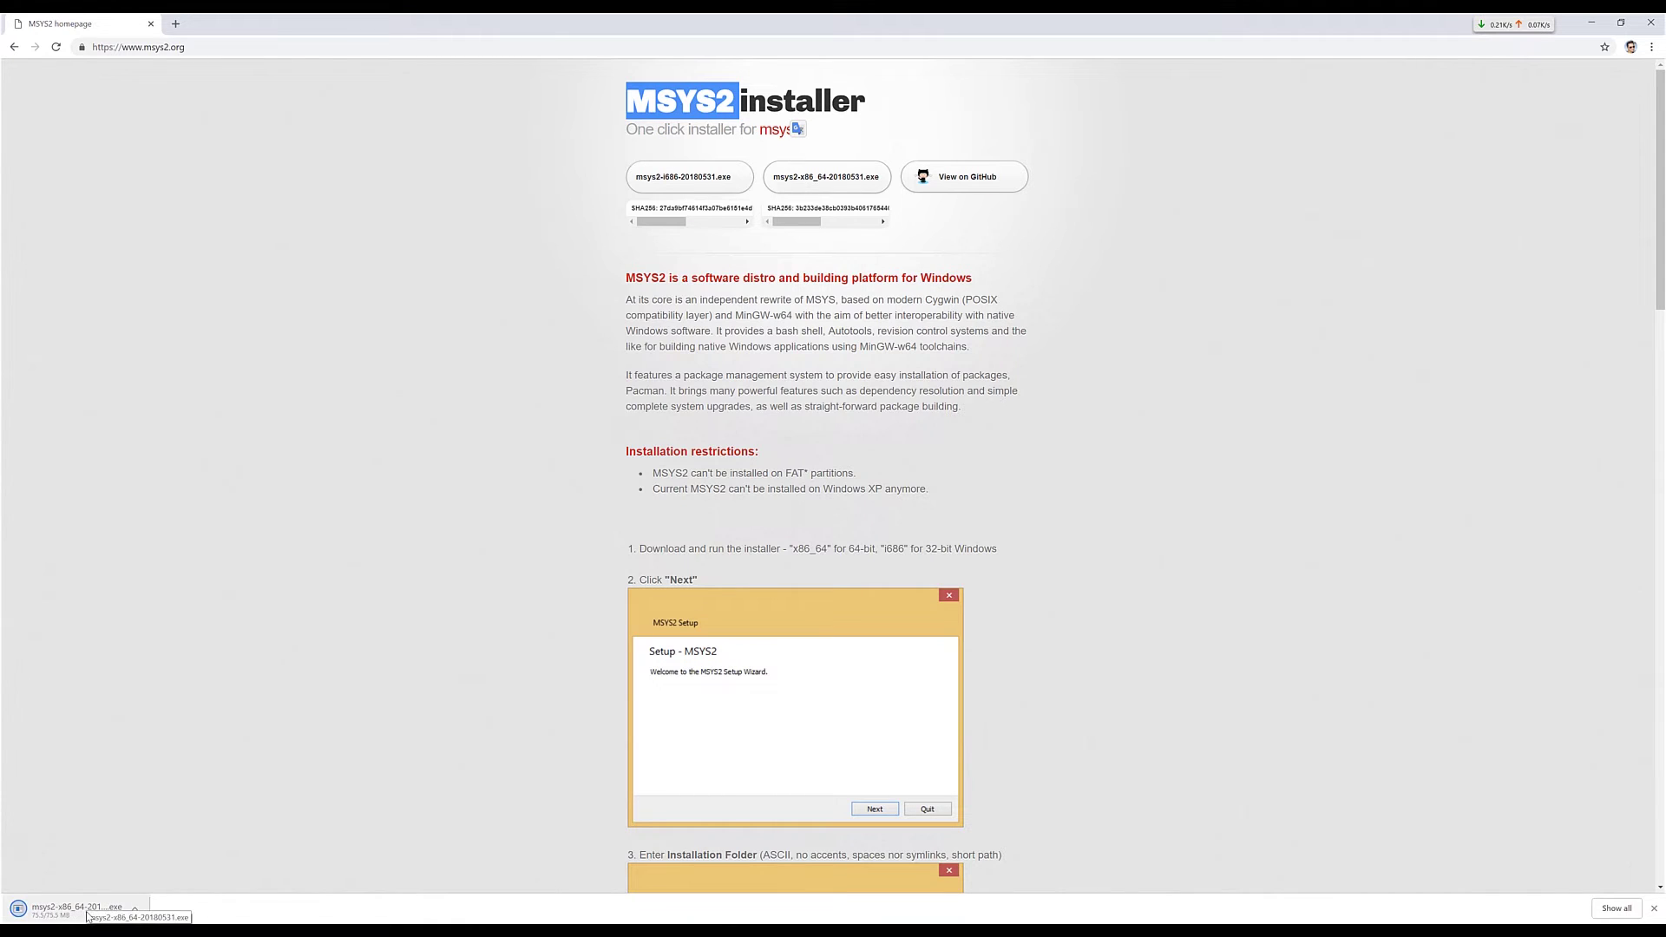
pyautogui.click(48, 909)
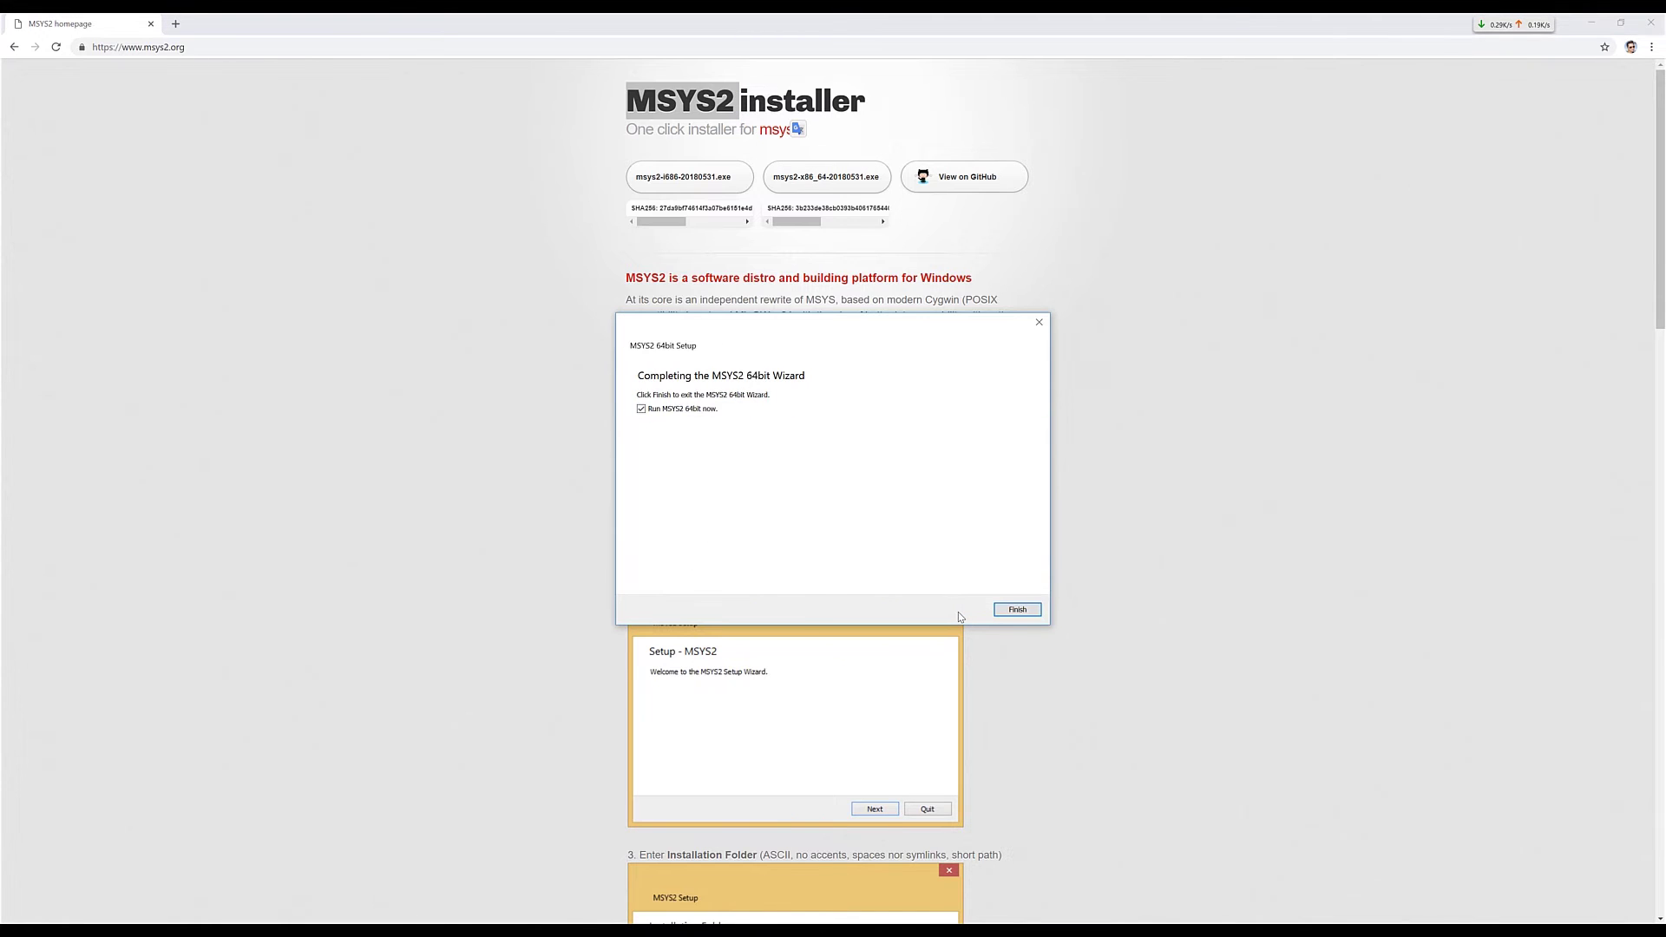
pyautogui.click(1015, 610)
pyautogui.click(130, 47)
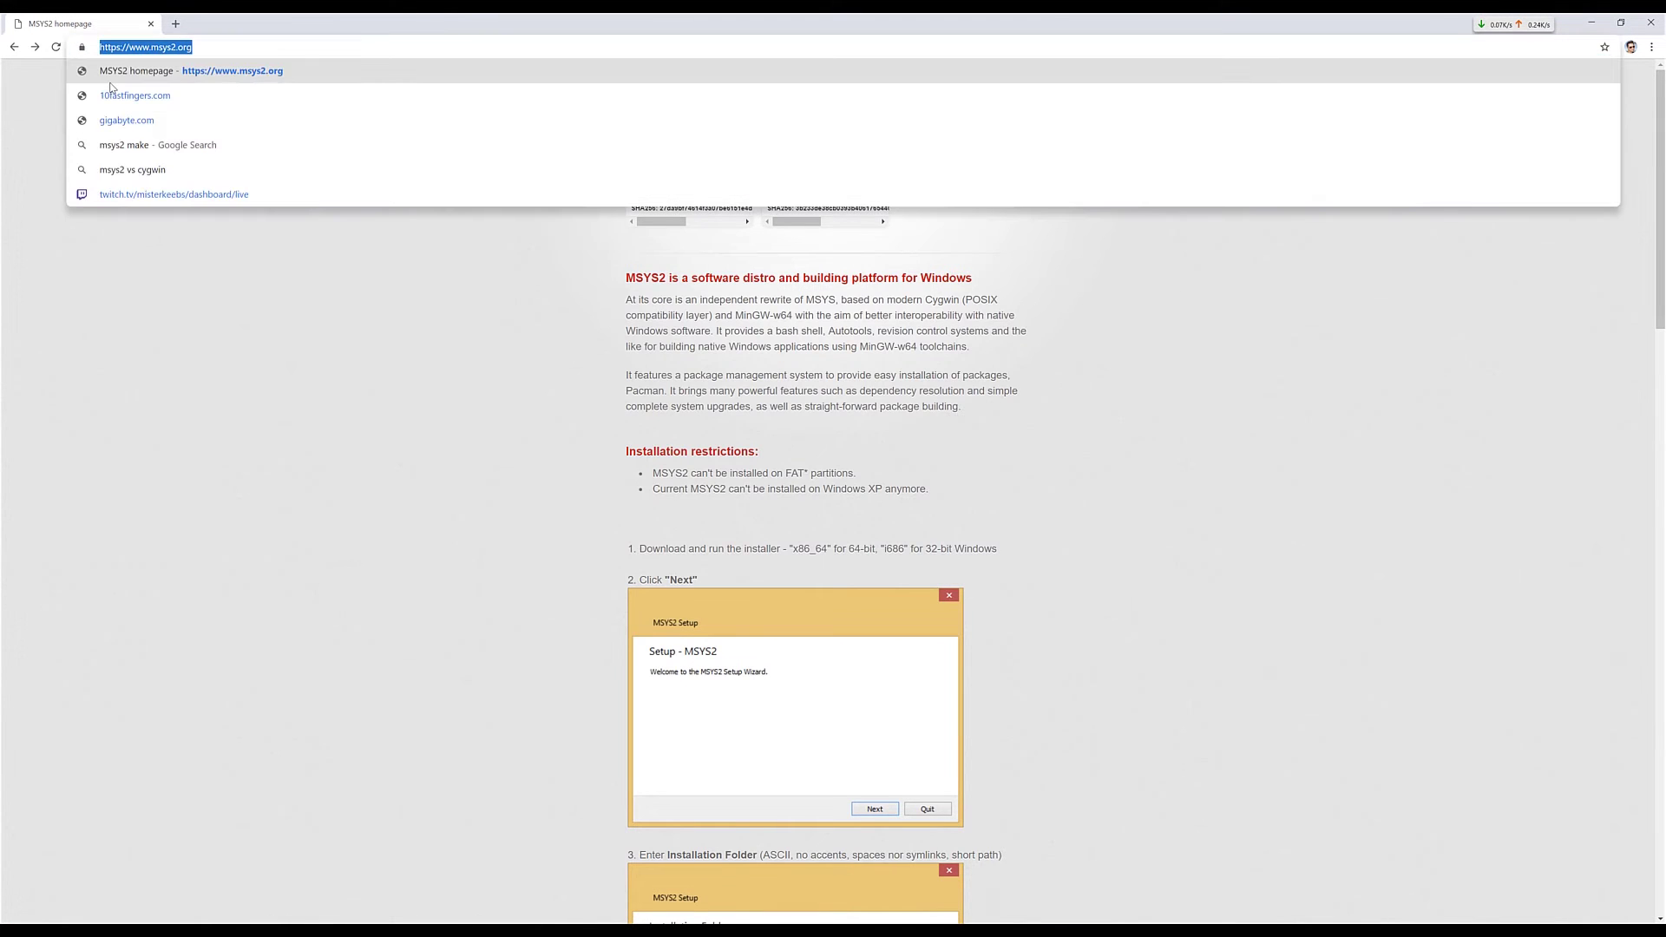
pyautogui.write('https://www.nongnu.org/avrdude/')
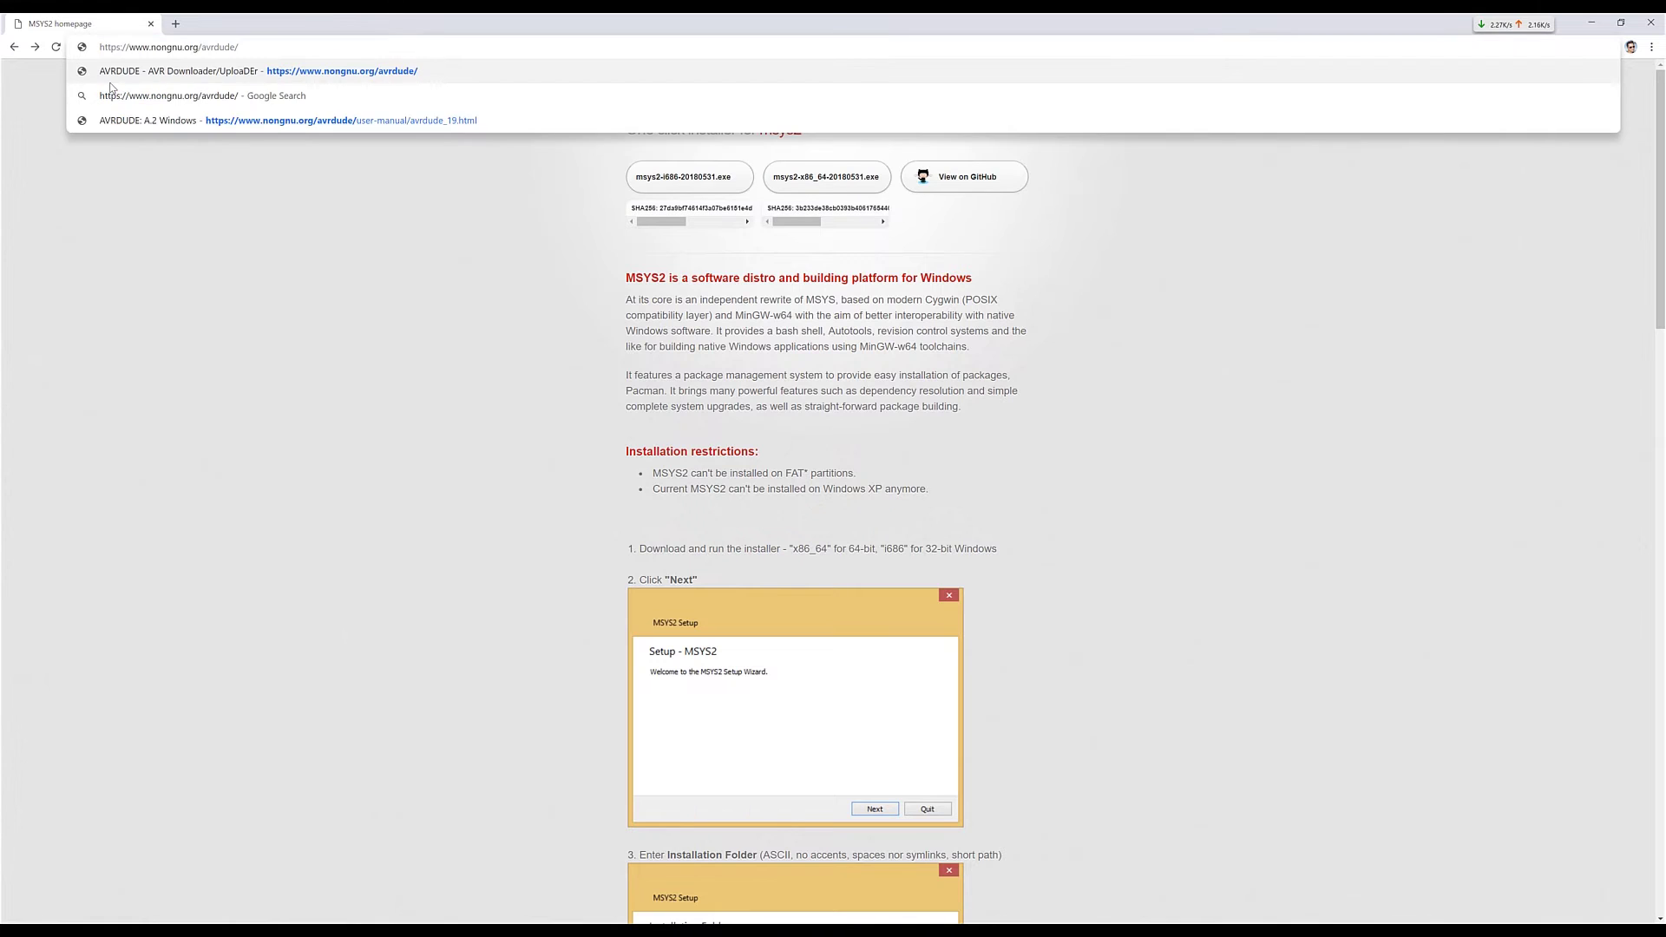
pyautogui.press('Return')
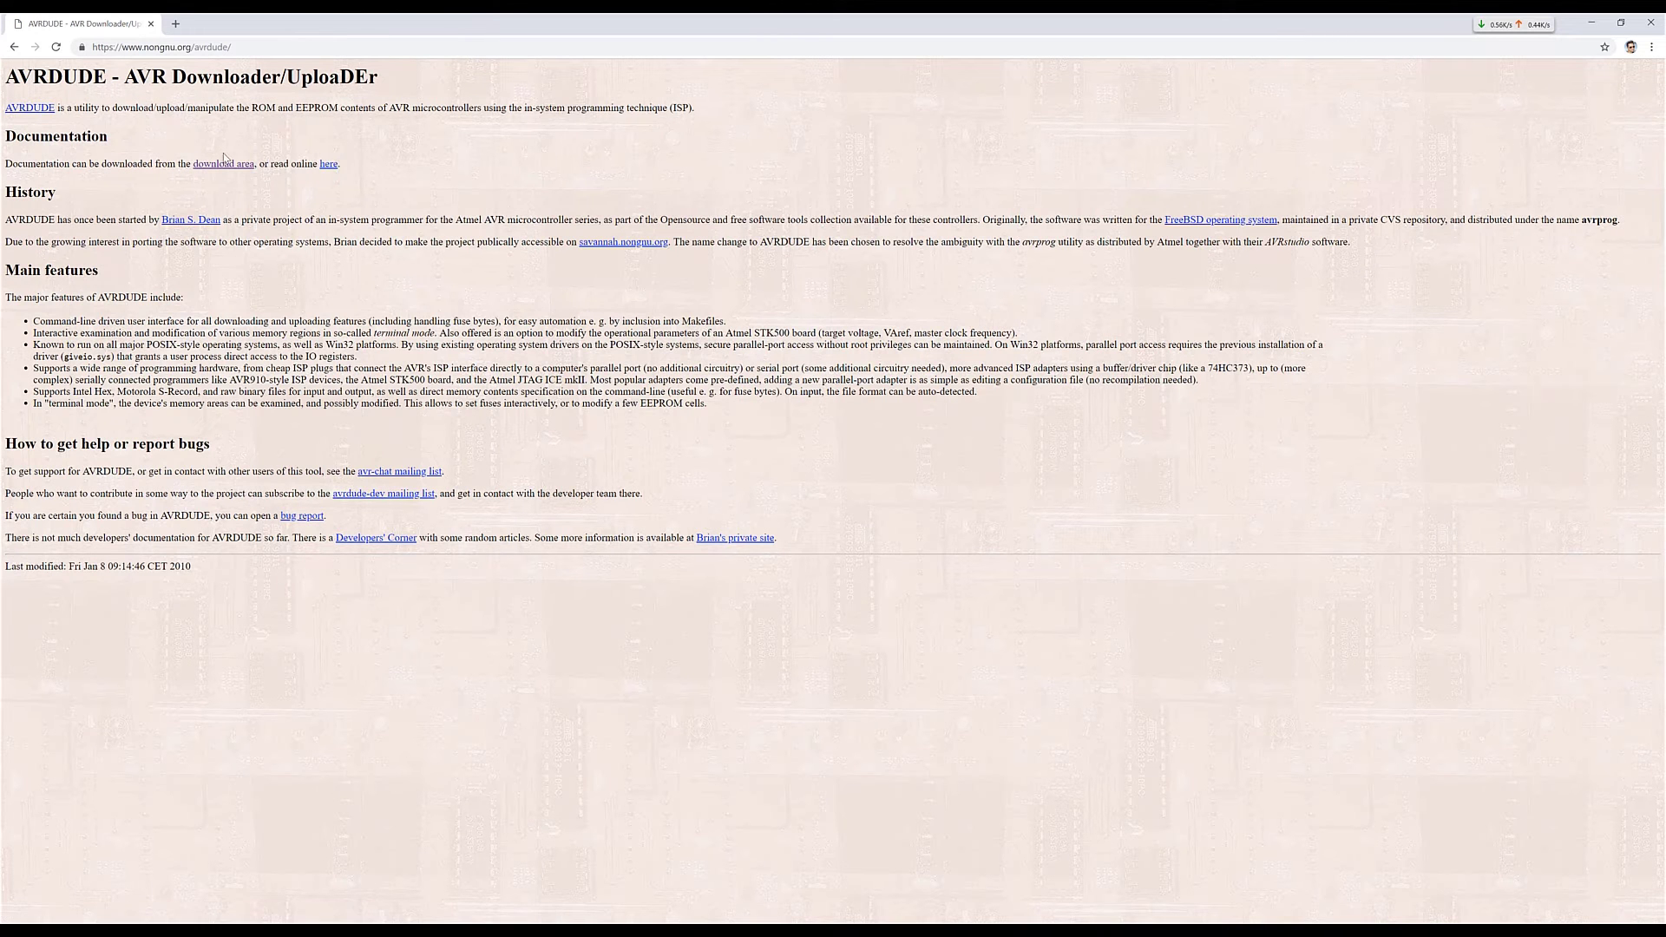
pyautogui.click(223, 163)
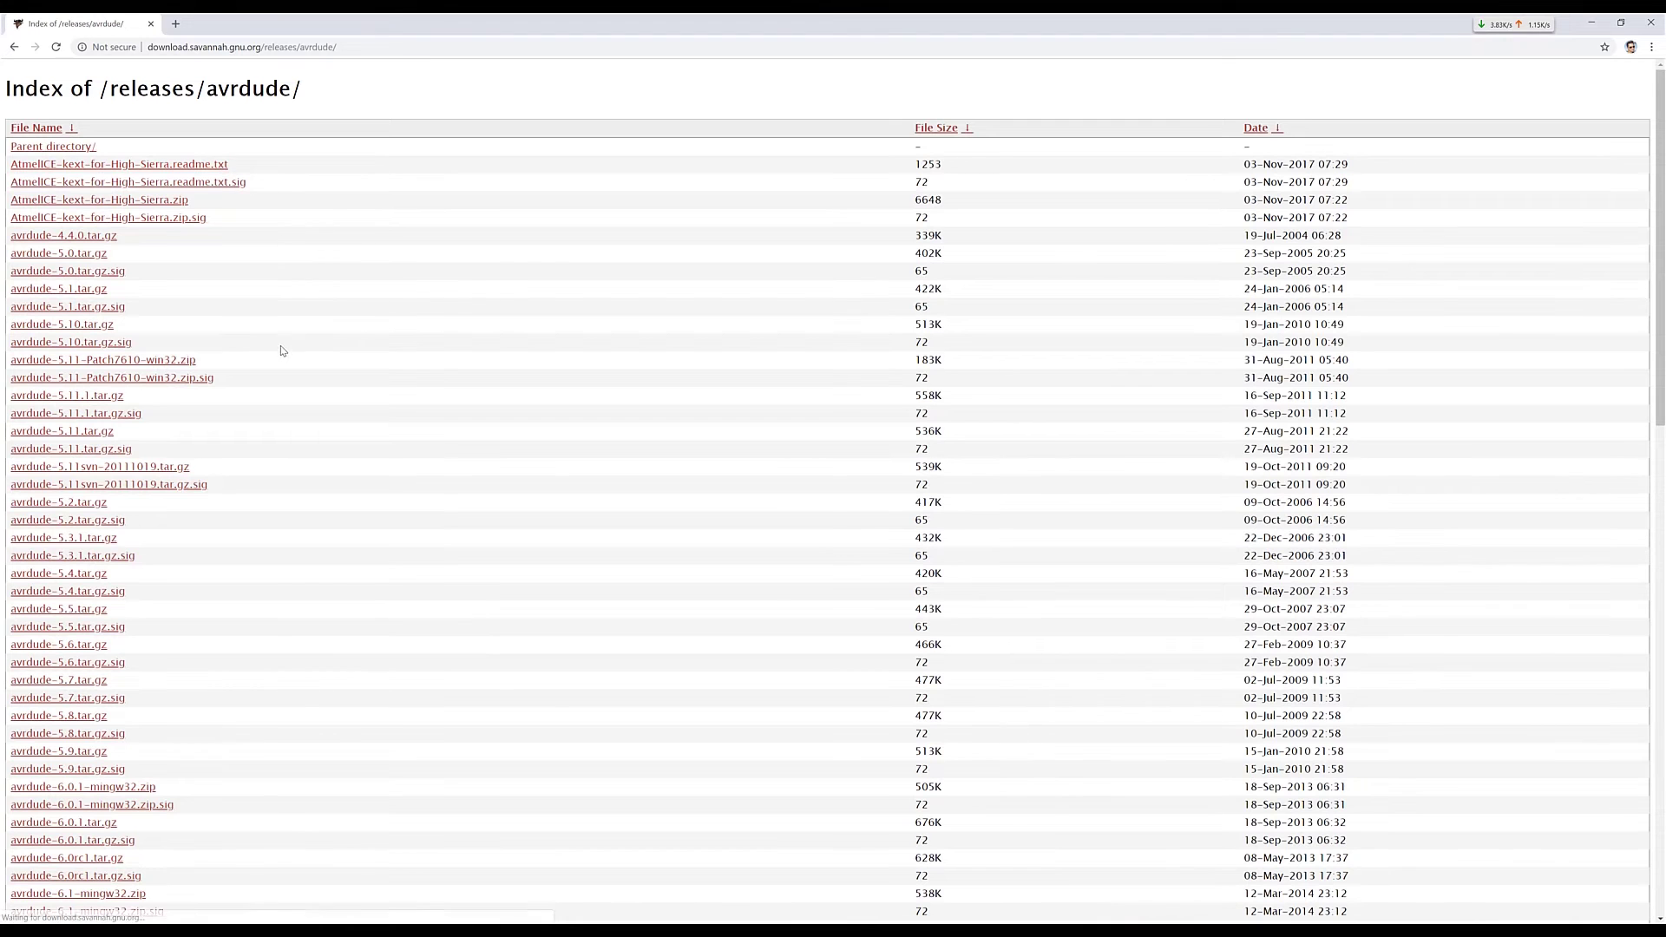
pyautogui.scroll(-2, 268, 460)
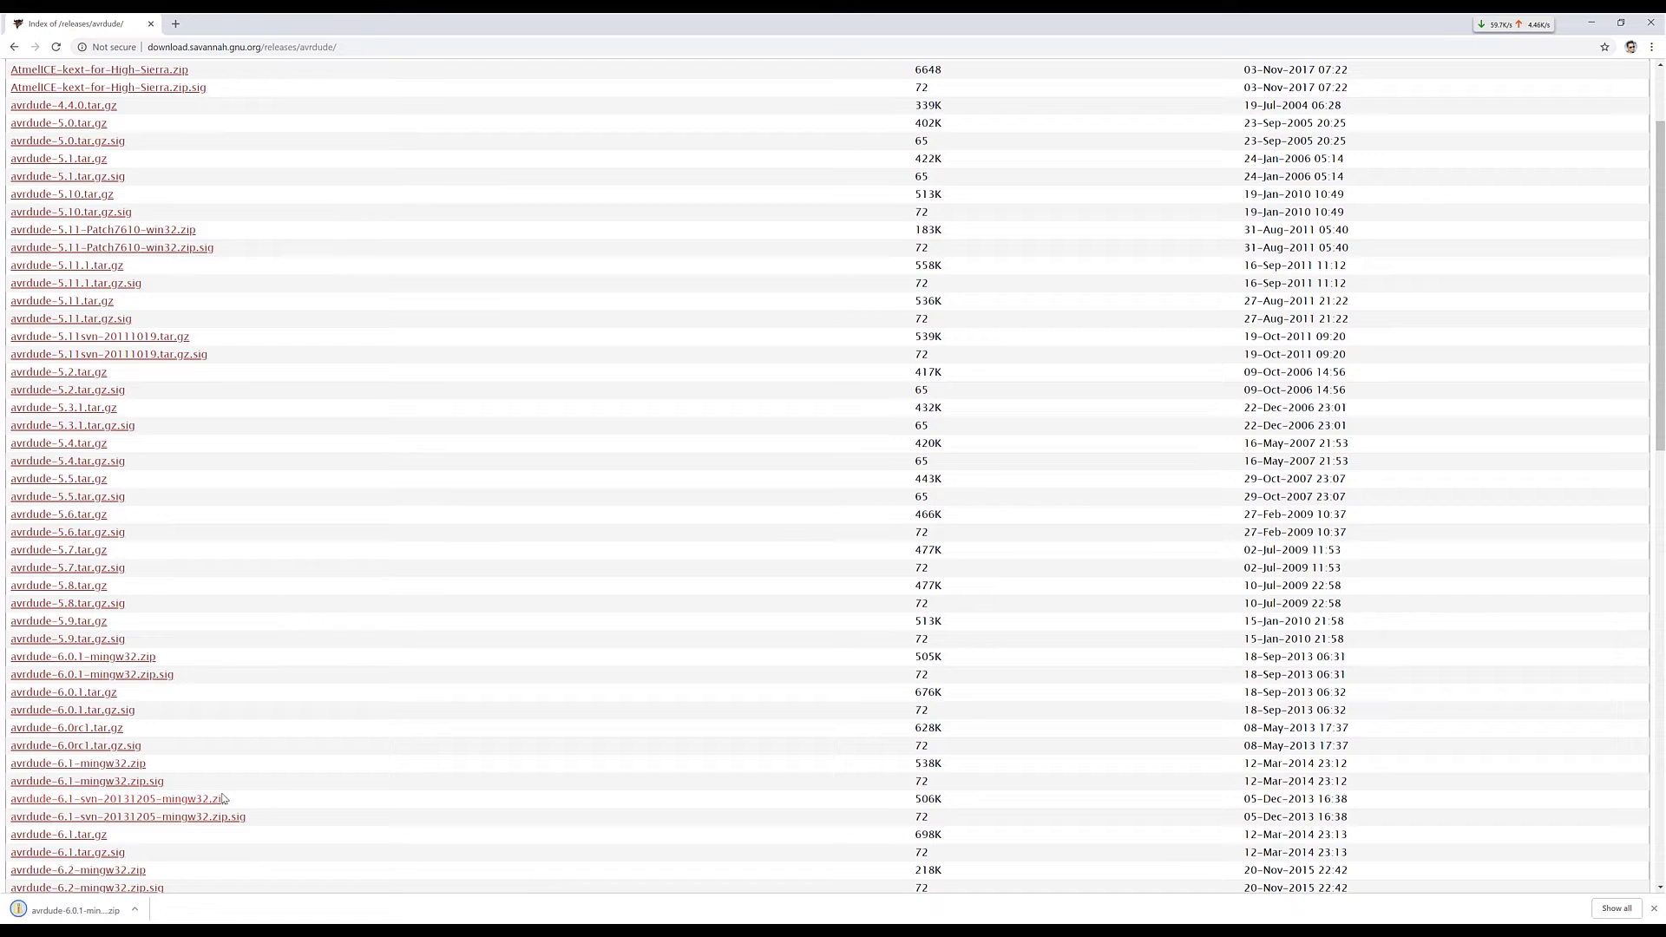
# Step: Switch to File Explorer and extract avrdude-6.0.1-mingw32.zip into its suggested folder in Downloads
pyautogui.hotkey('alt', 'Tab')
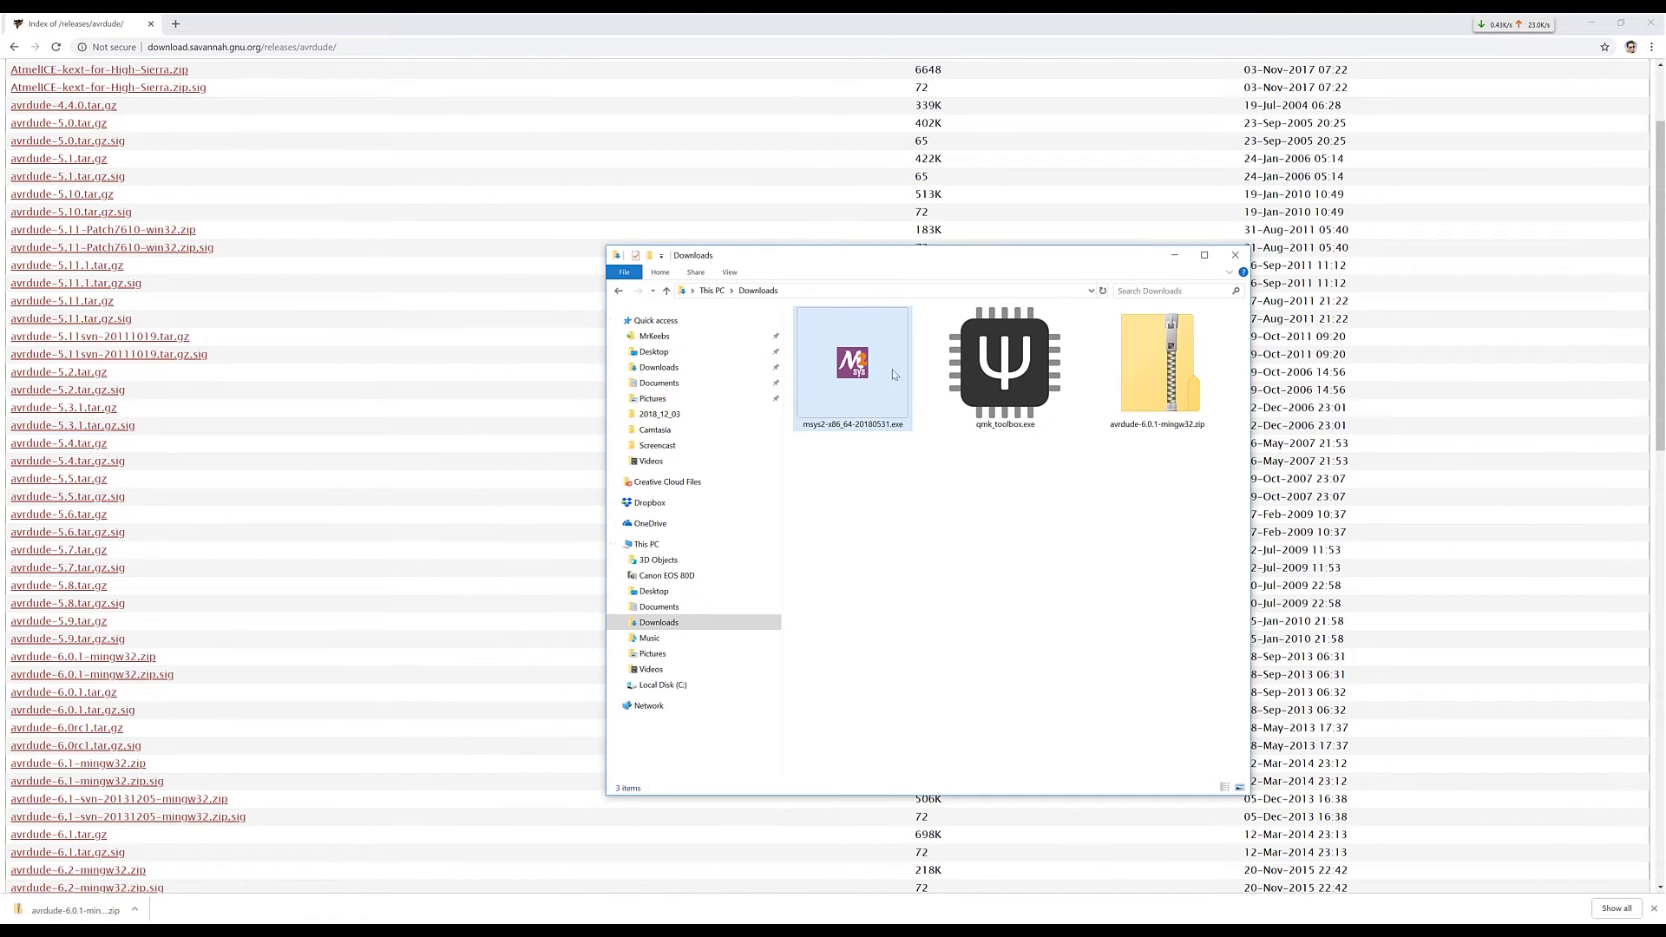
pyautogui.rightClick(1146, 366)
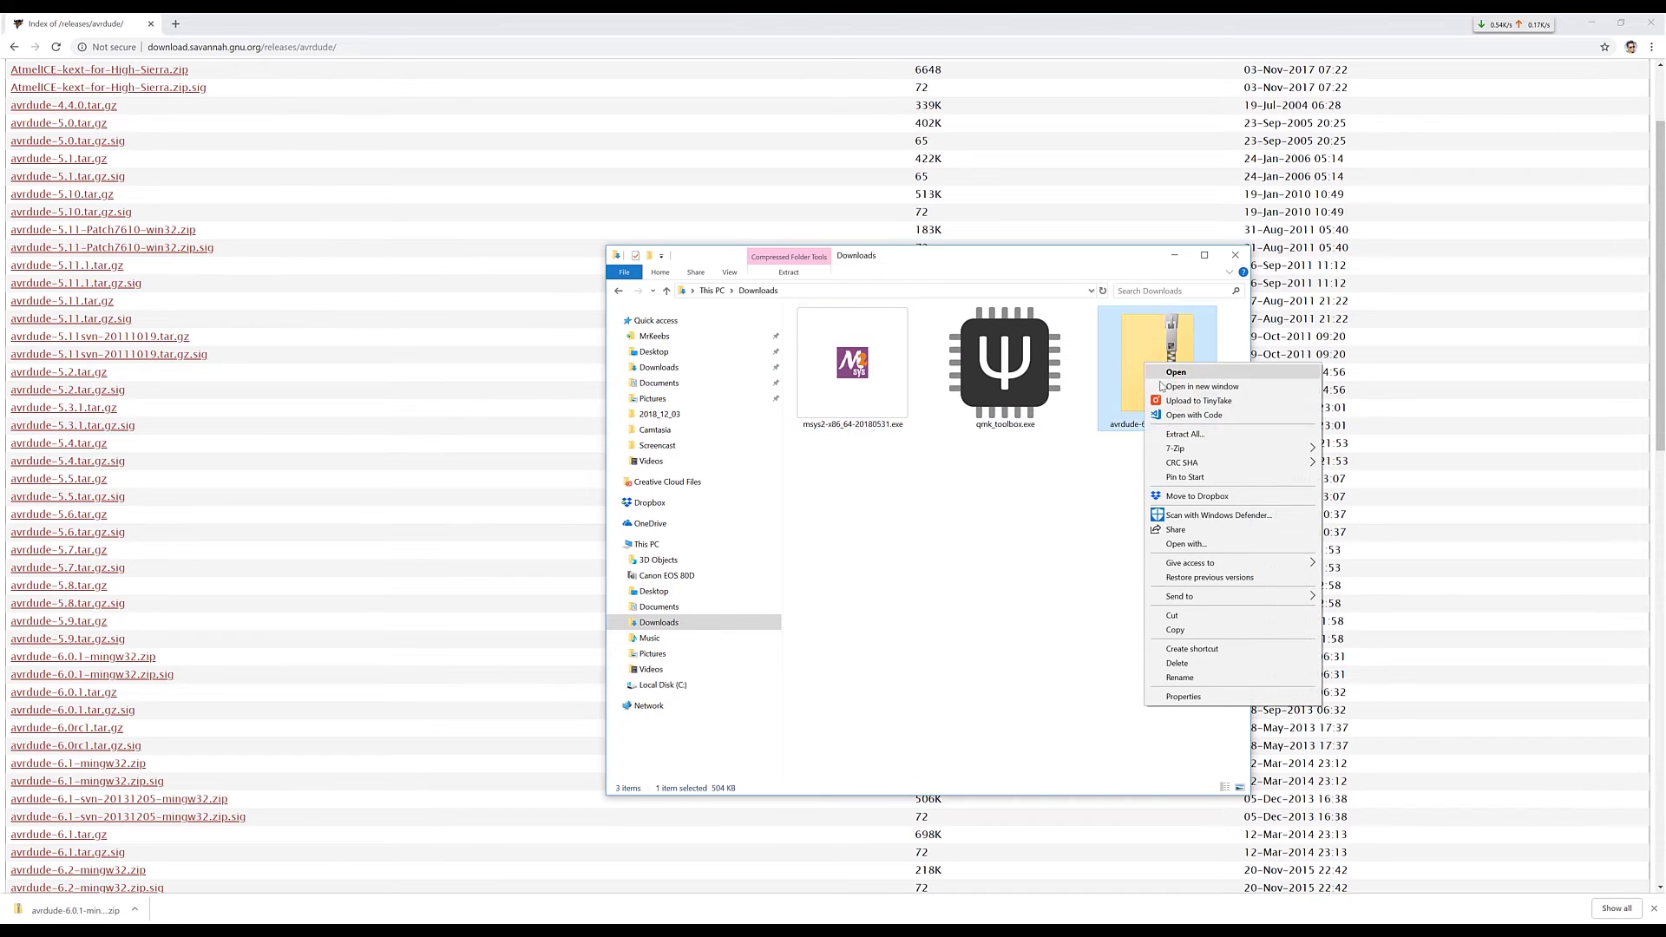
pyautogui.click(1185, 434)
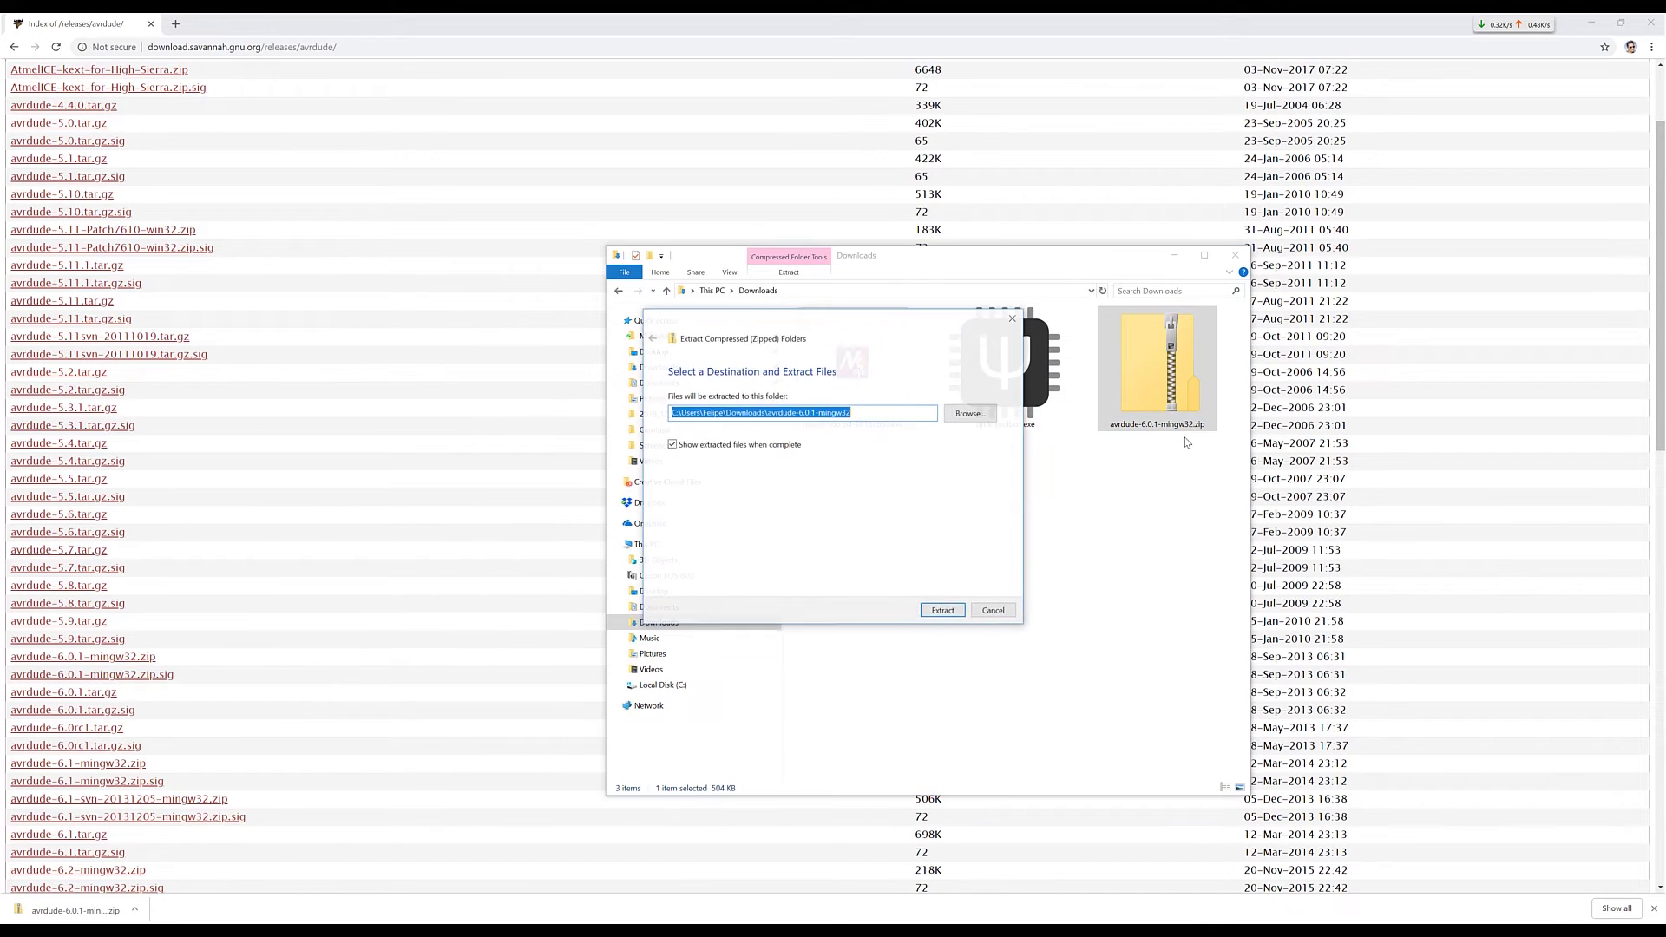
pyautogui.click(943, 611)
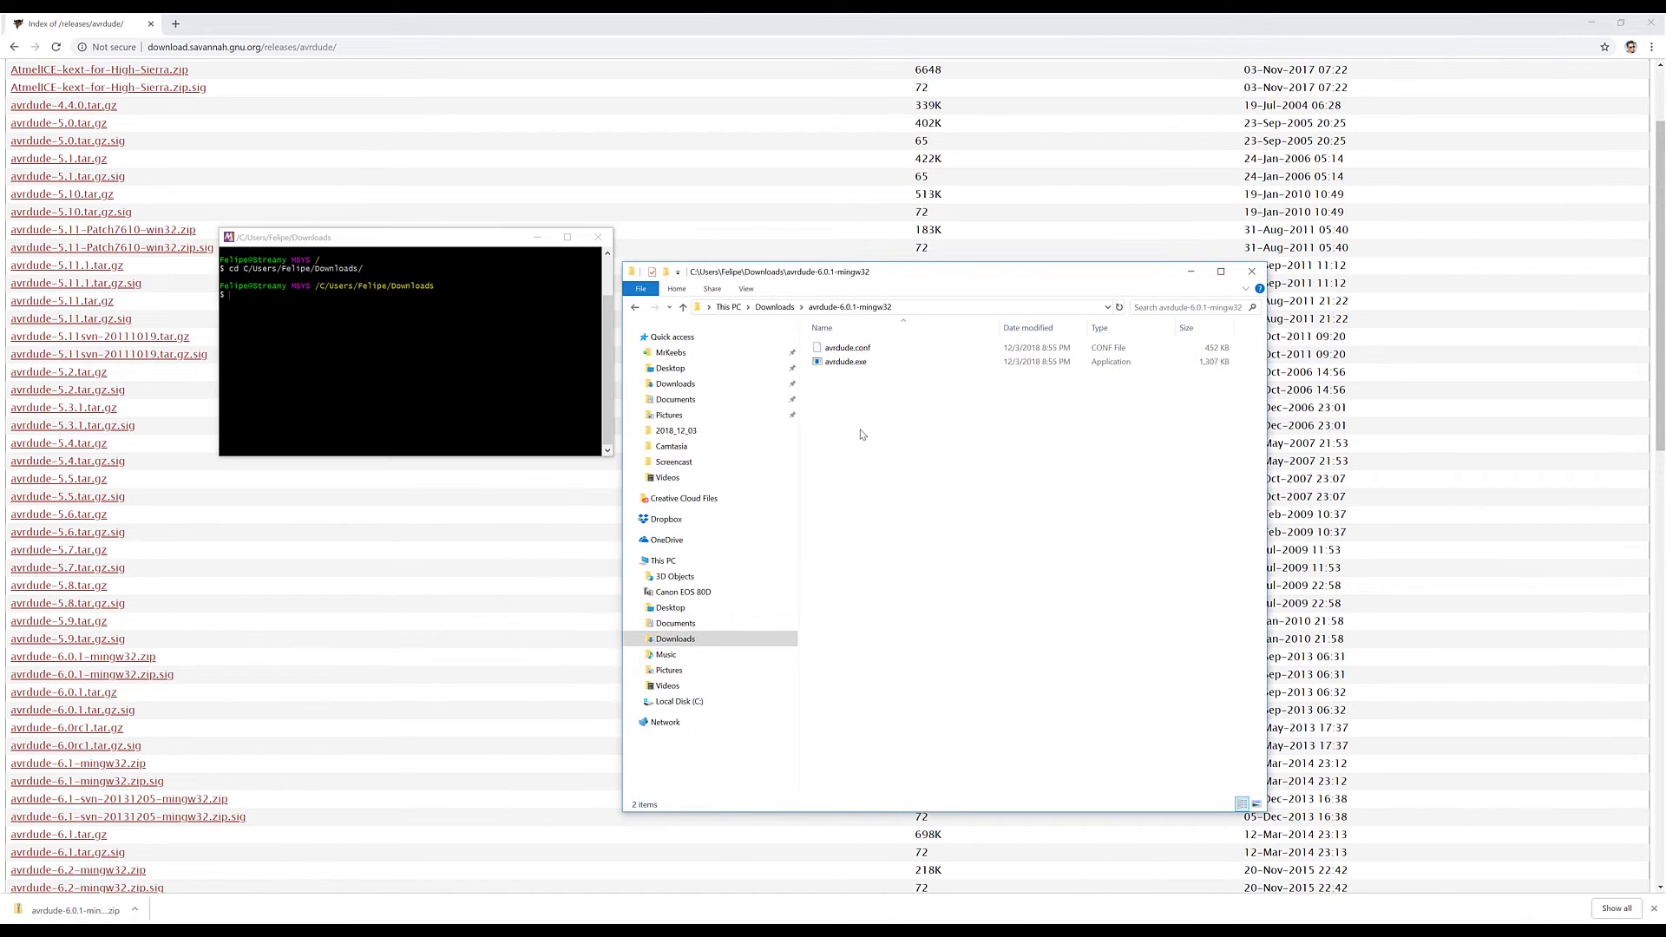
# Step: Copy avrdude.conf and avrdude.exe from the extracted folder into Downloads and close the Explorer window
pyautogui.moveTo(890, 408); pyautogui.dragTo(856, 352)
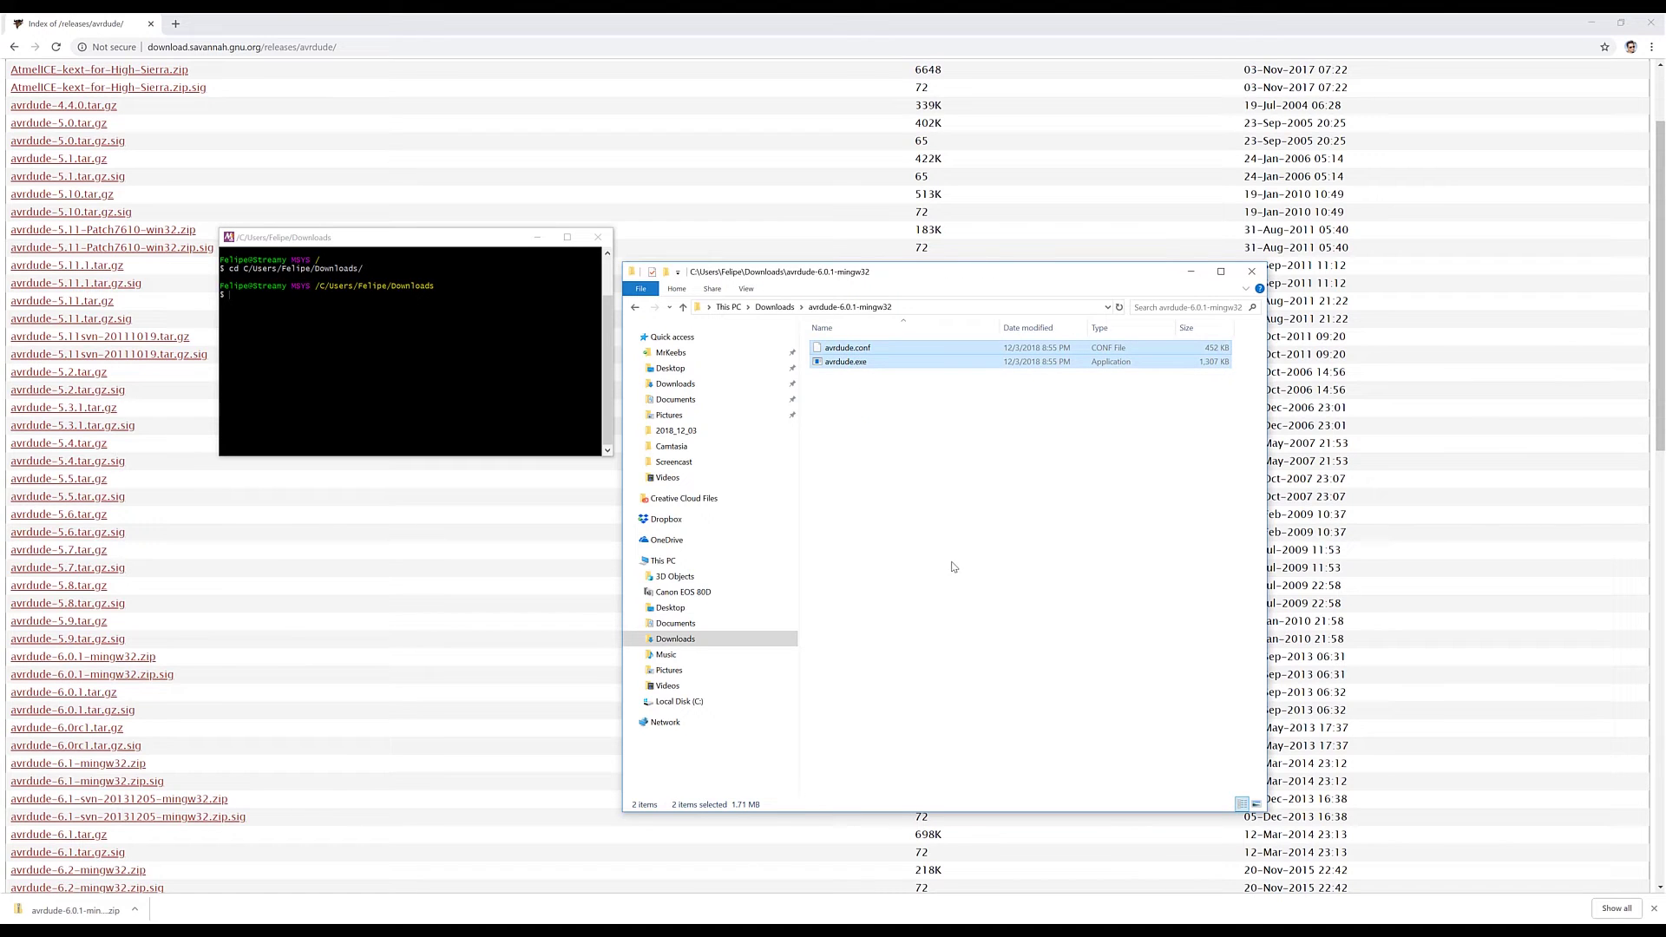
pyautogui.click(774, 307)
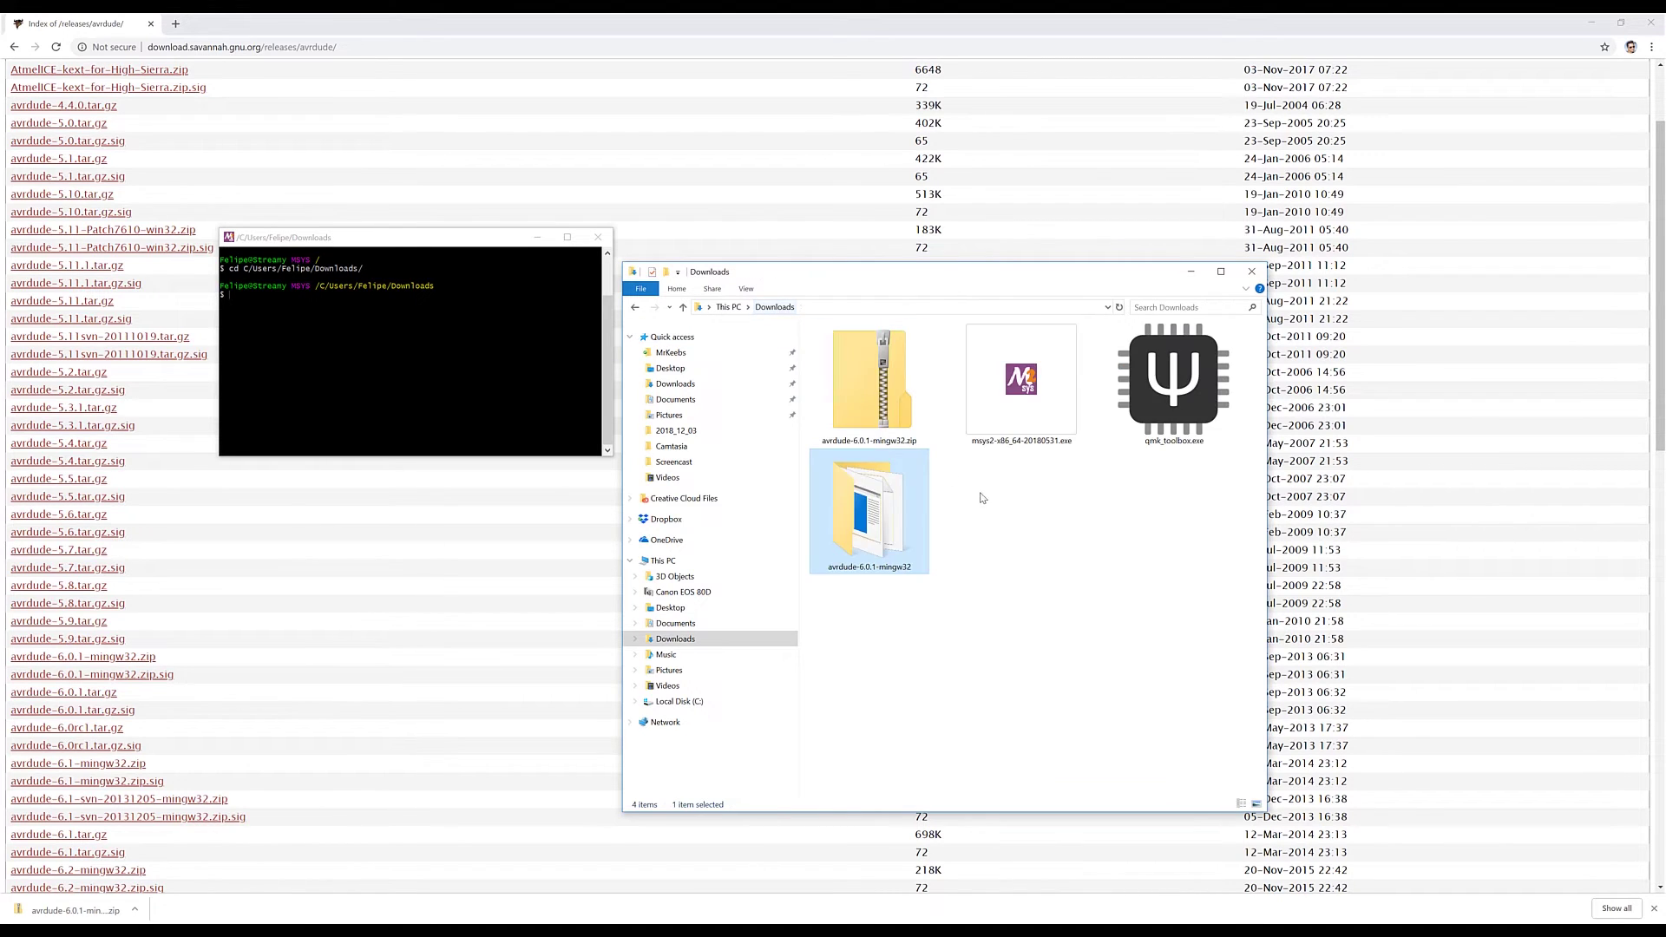
pyautogui.hotkey('ctrl', 'v')
pyautogui.hotkey('alt', 'F4')
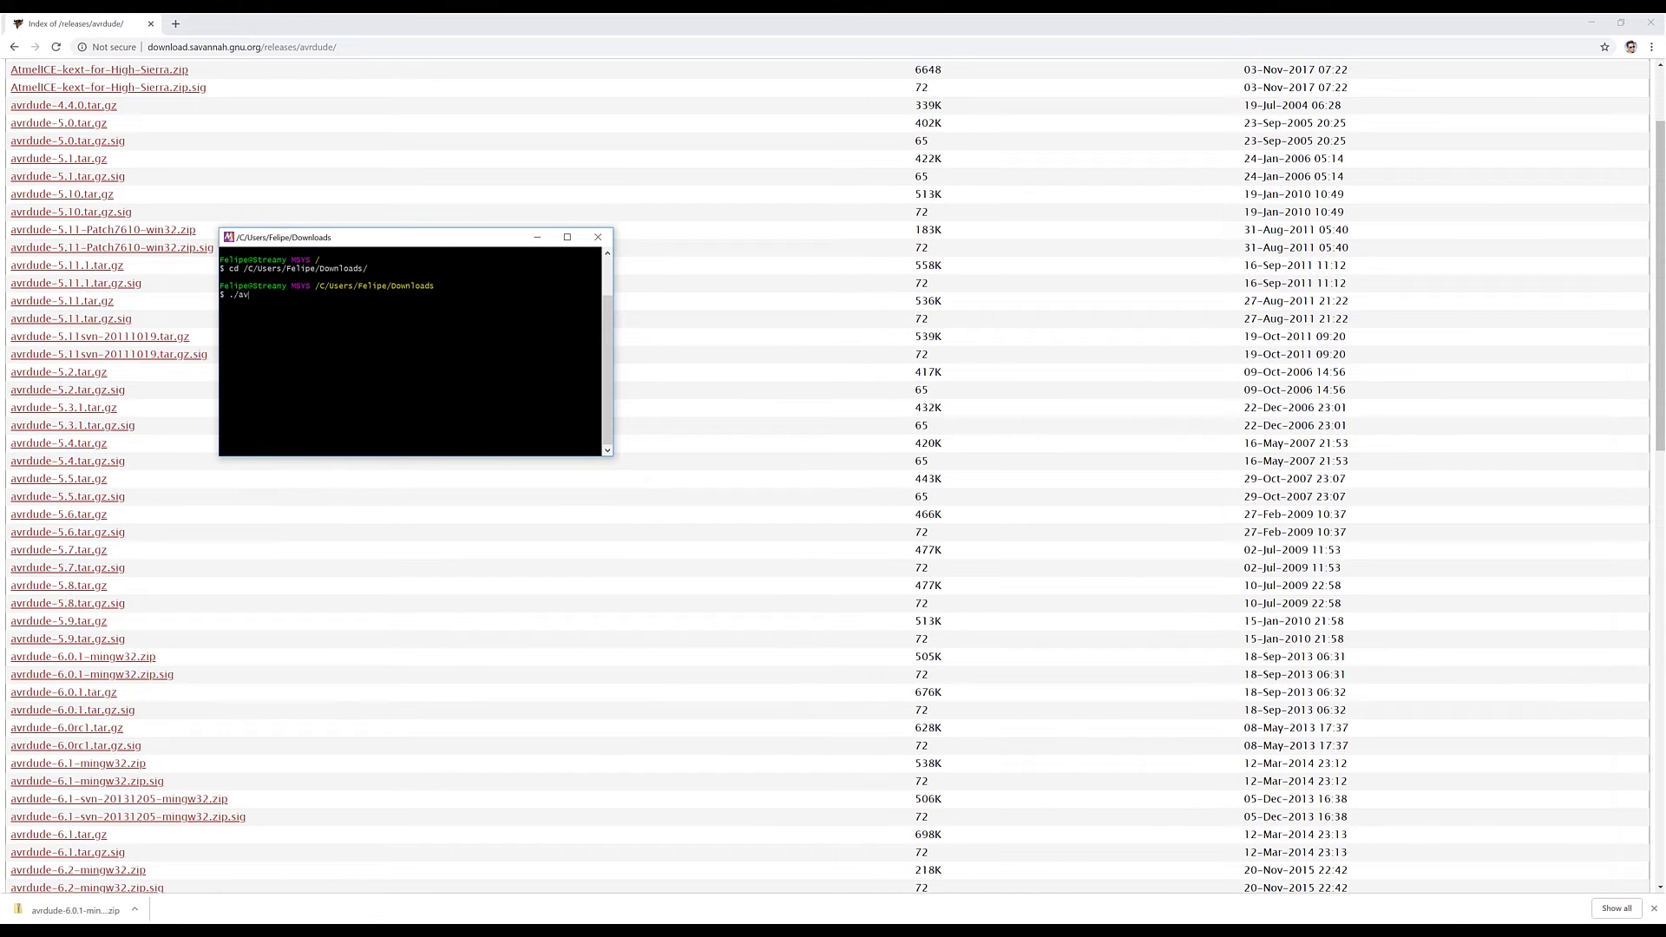
# Step: Run avrdude from the Downloads folder in the MSYS2 terminal and review its usage output
pyautogui.press('Return')
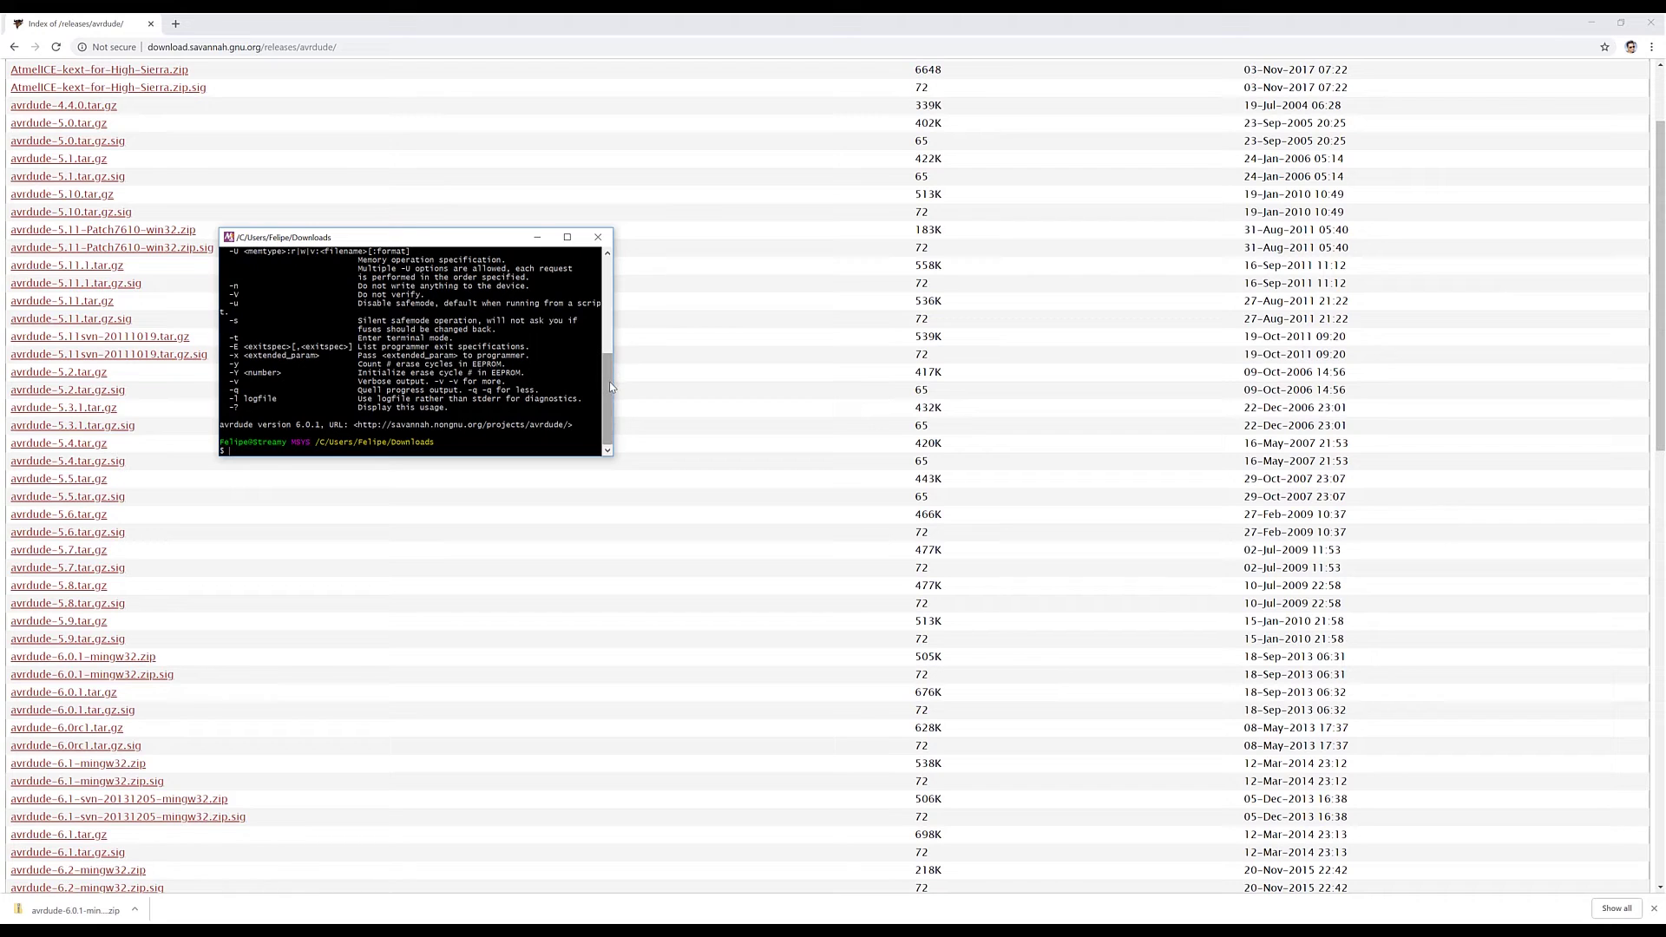
pyautogui.moveTo(611, 387)
pyautogui.mouseDown()
pyautogui.moveTo(603, 309)
pyautogui.moveTo(601, 407)
pyautogui.mouseUp()
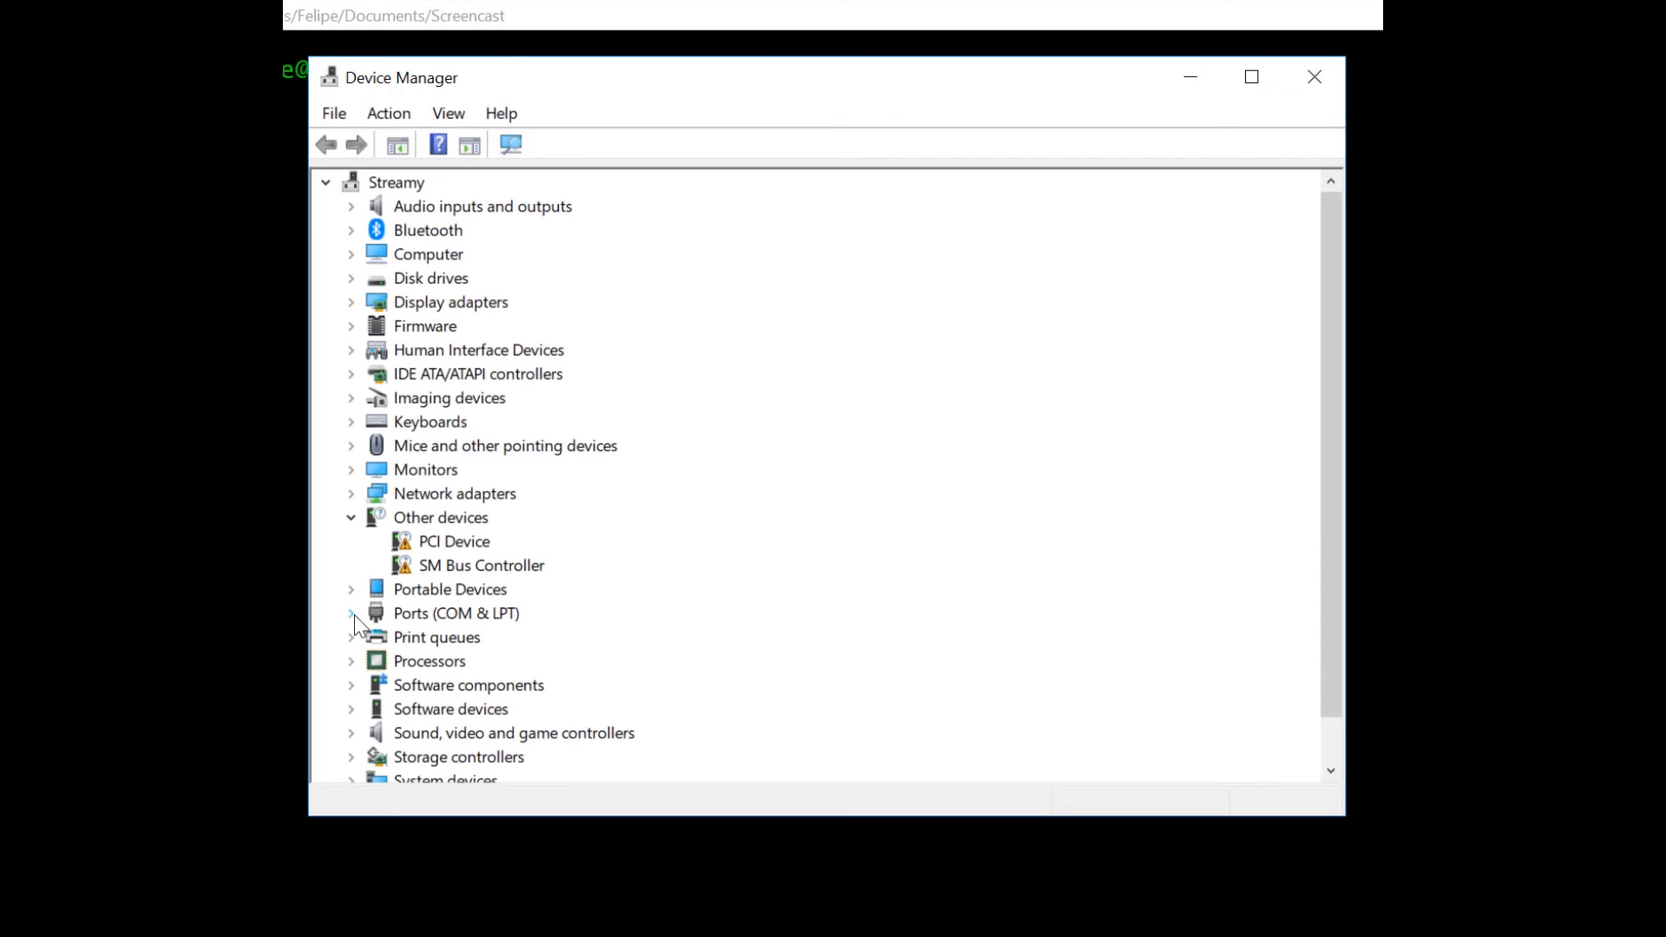
# Step: Expand Ports (COM & LPT) in Device Manager to look up the board's COM port
pyautogui.click(352, 614)
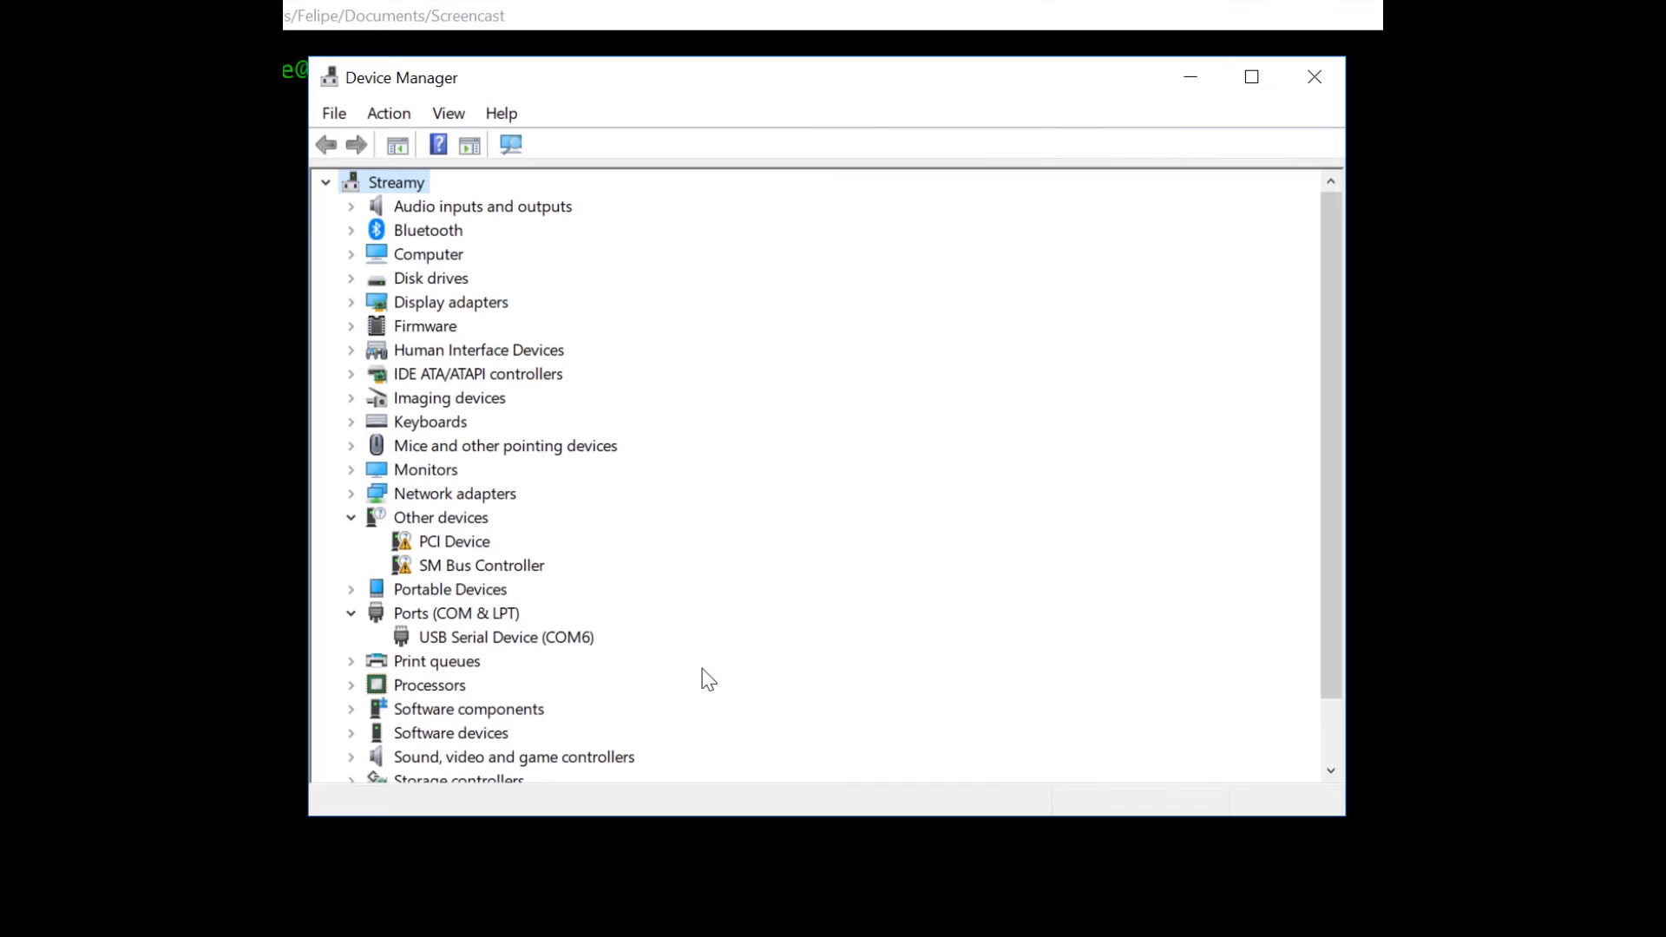